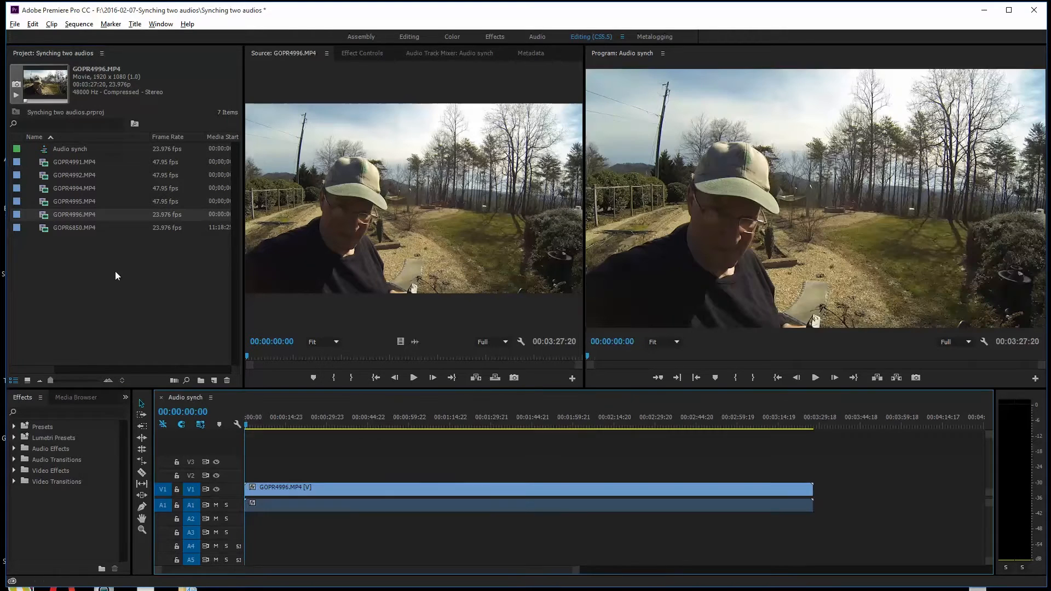
- Add GOPR6850.MP4 to the start of the Audio synch sequence on video track V2 and audio track A2
left_click_drag(45, 231, 254, 483)
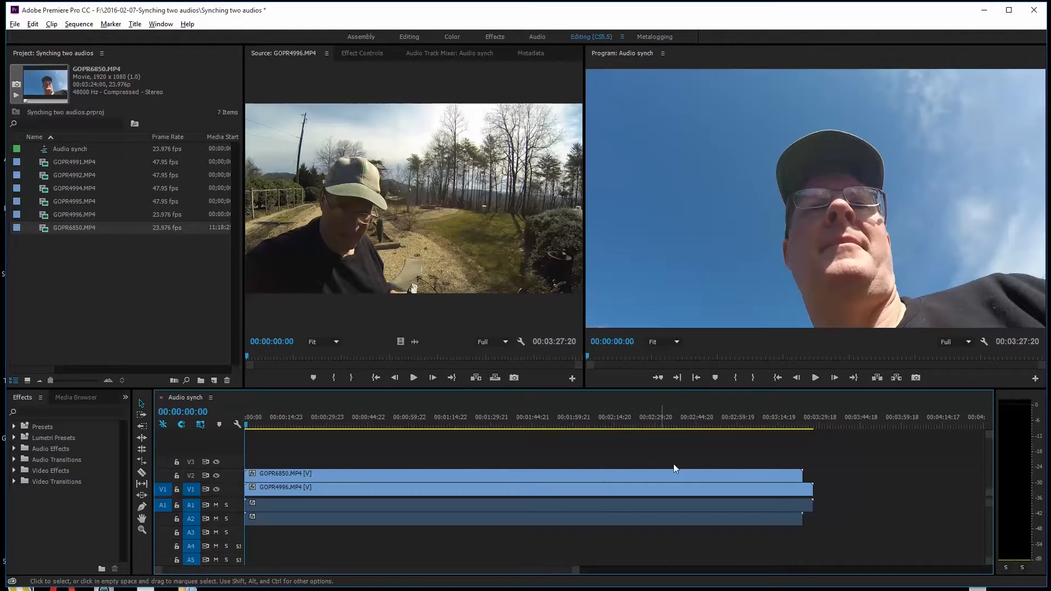
left_click(654, 474)
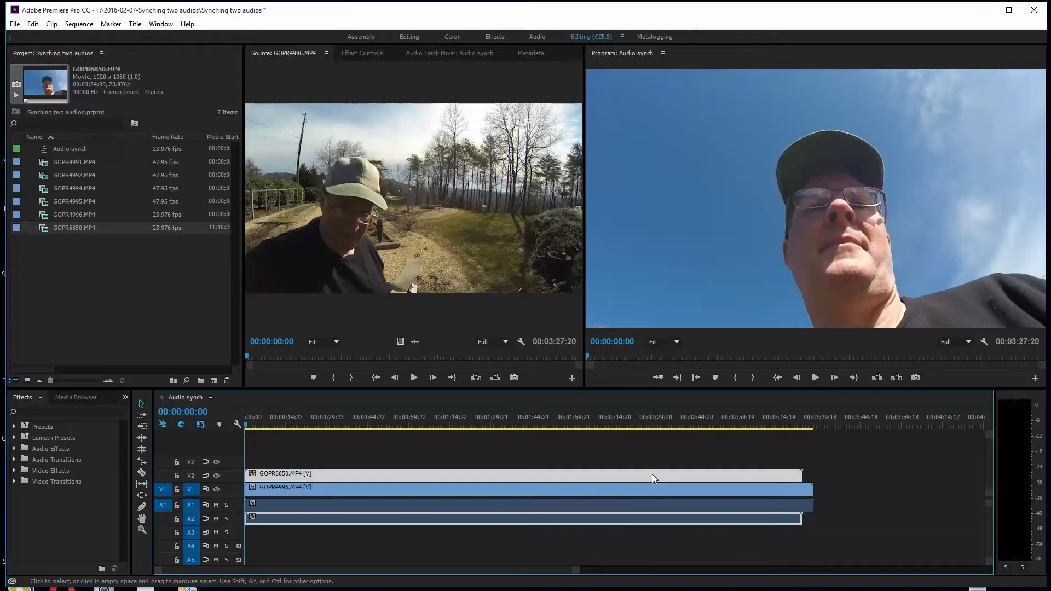
left_click(638, 493, "shift")
left_click(835, 471)
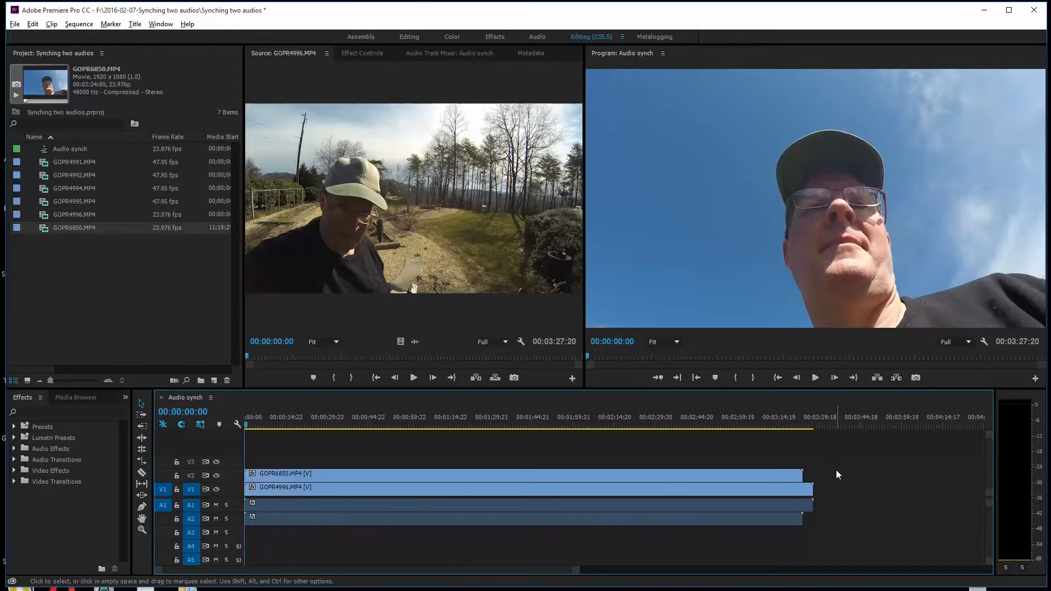
- Synchronize the two stacked clips by audio, using track channel 1
left_click_drag(834, 453, 800, 487)
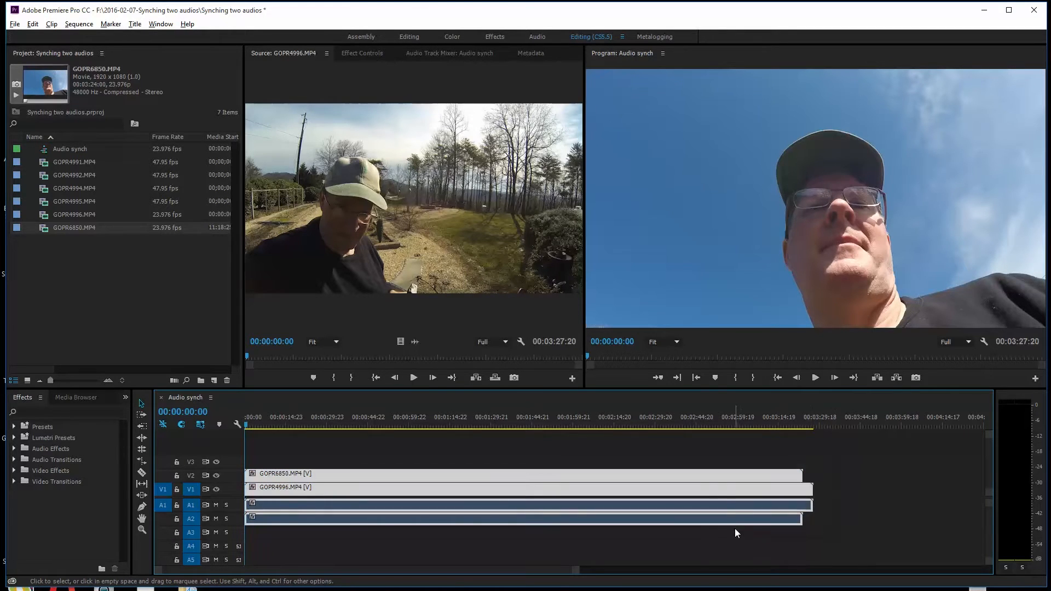
right_click(684, 475)
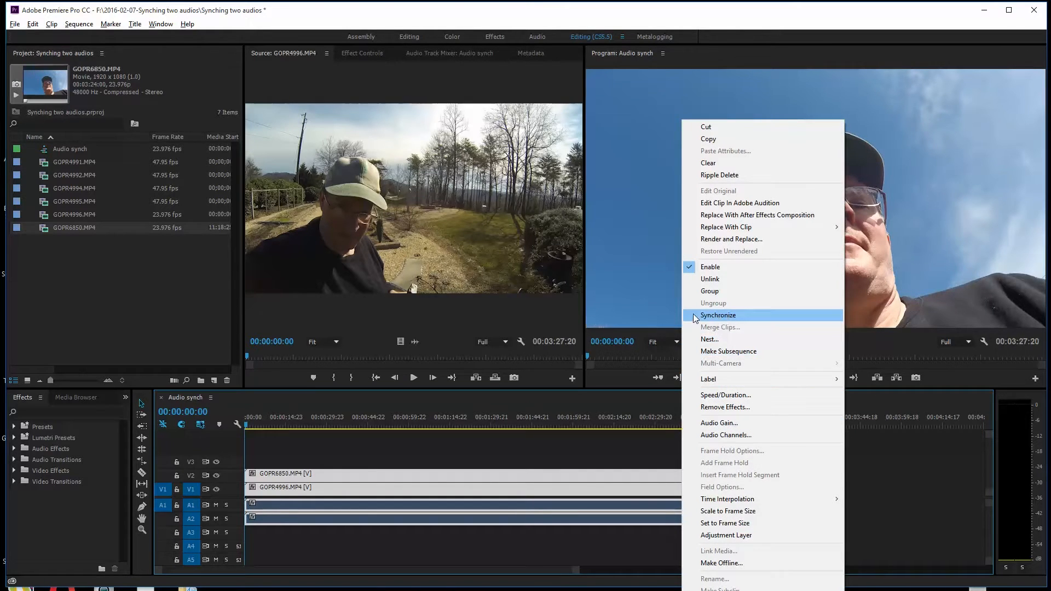
left_click(710, 317)
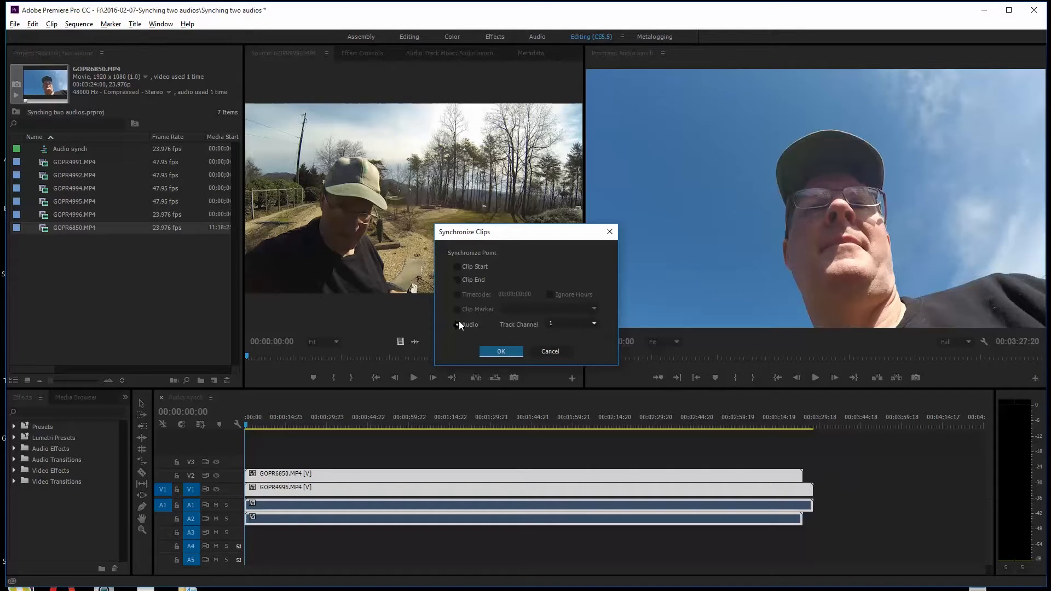
left_click(503, 351)
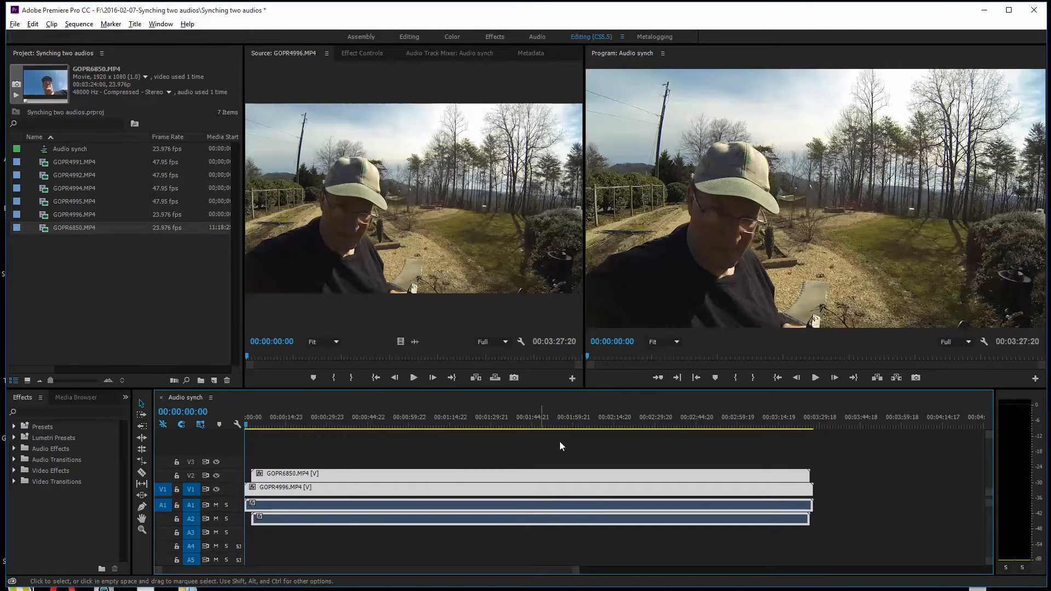
- Play the synchronized sequence from 00:00:05:00 to listen to both audio tracks together, then stop playback
left_click(258, 423)
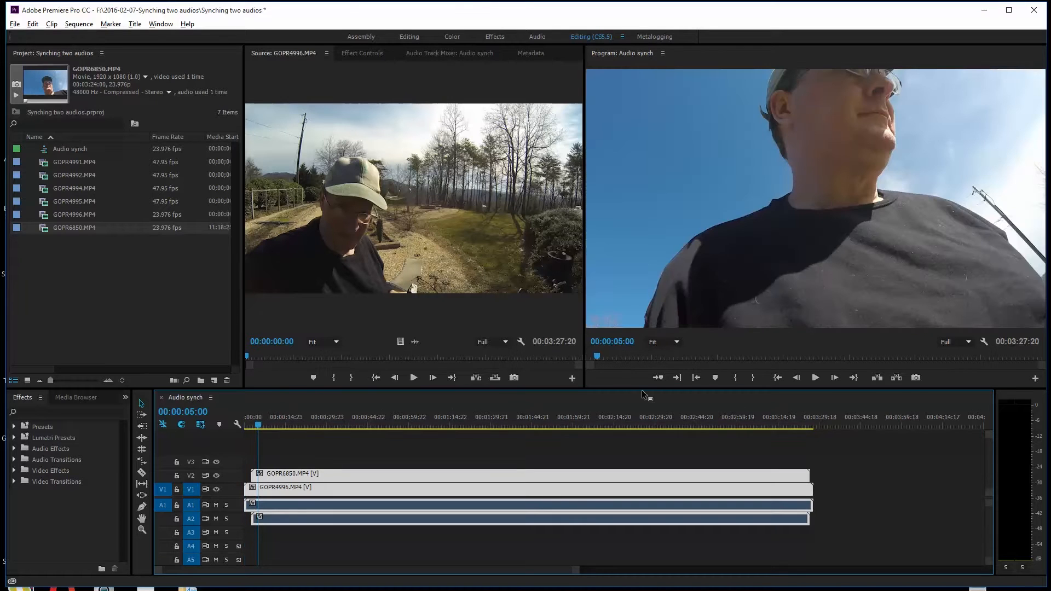
left_click(815, 379)
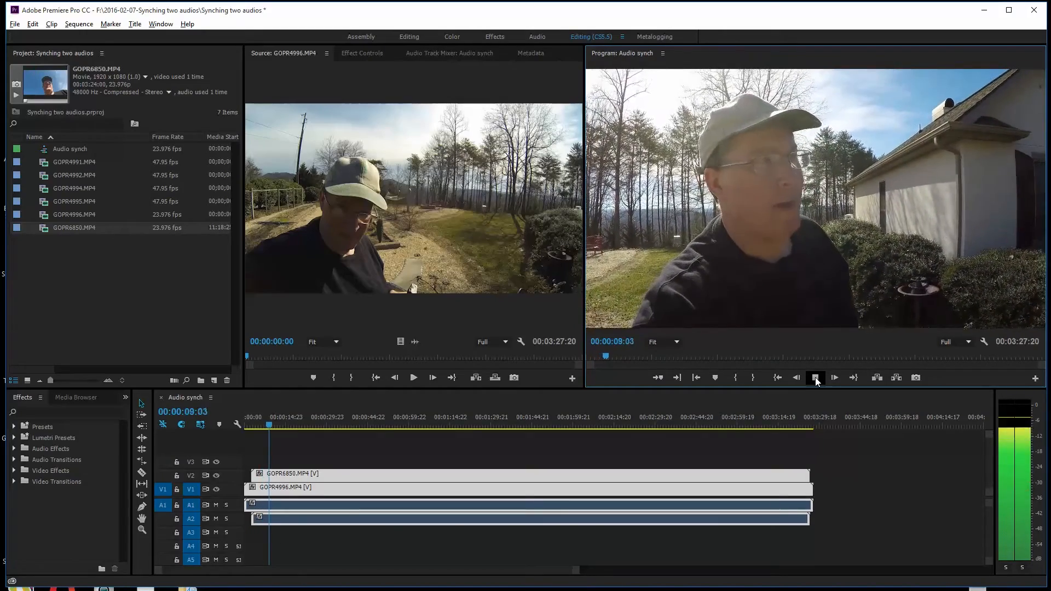
left_click(816, 379)
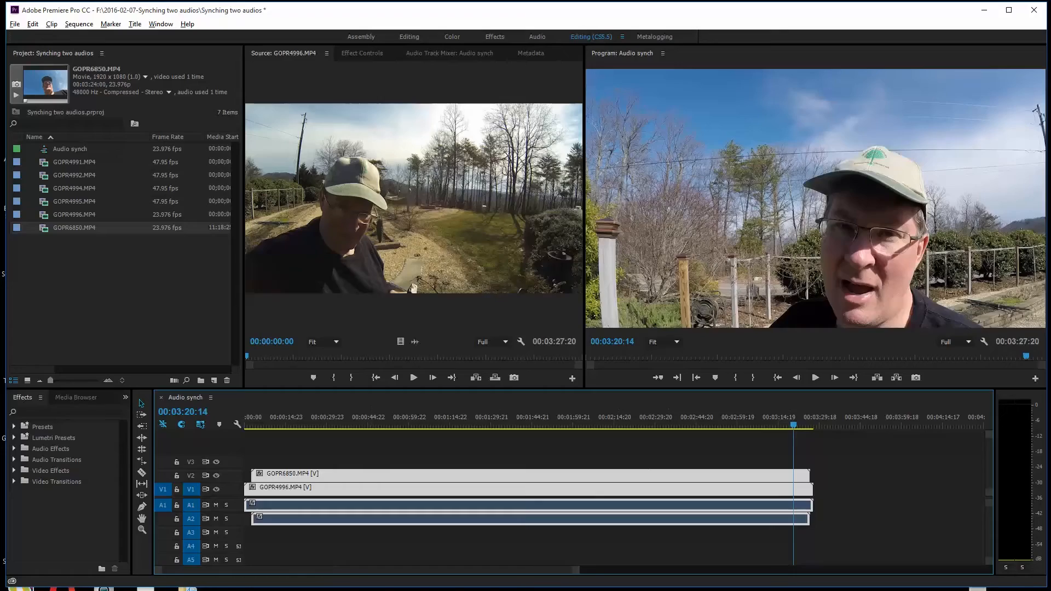
- Expand audio tracks A1 and A2 to show their waveforms and move the playhead to 00:03:13:00
left_click(314, 537)
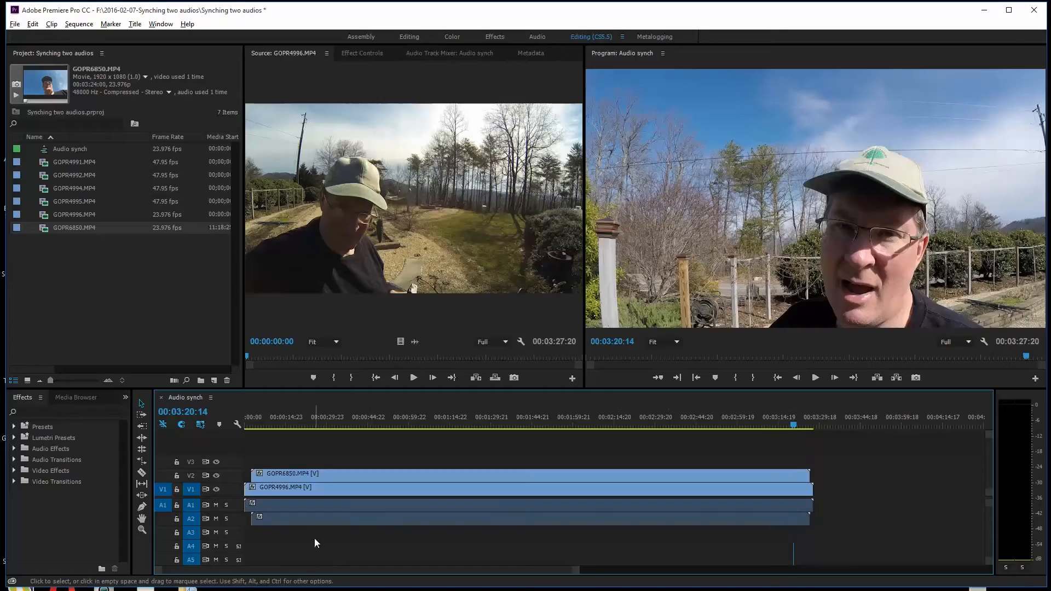
left_click_drag(179, 512, 189, 559)
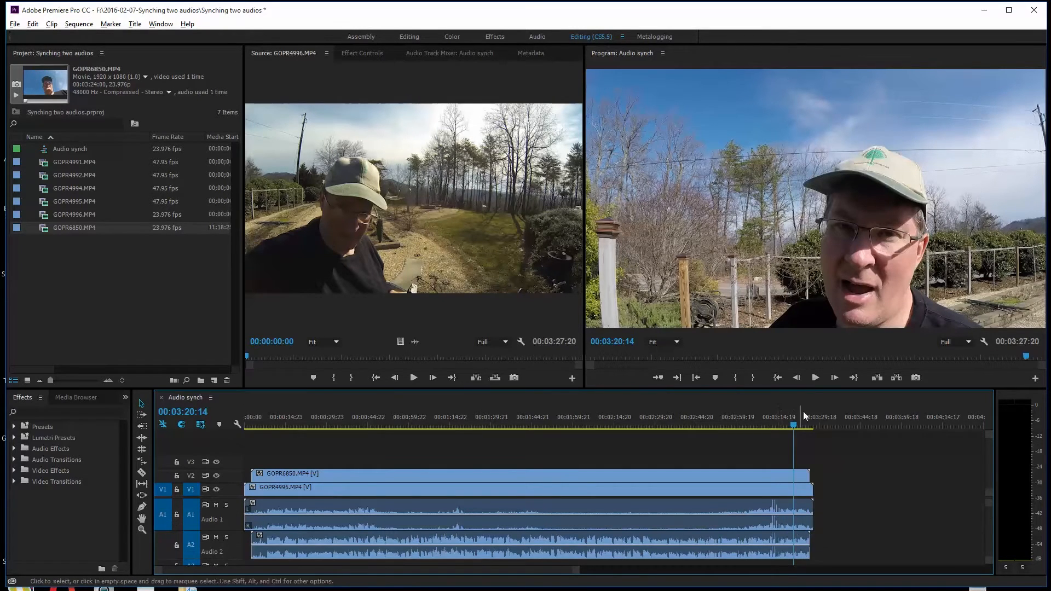
left_click_drag(795, 422, 774, 438)
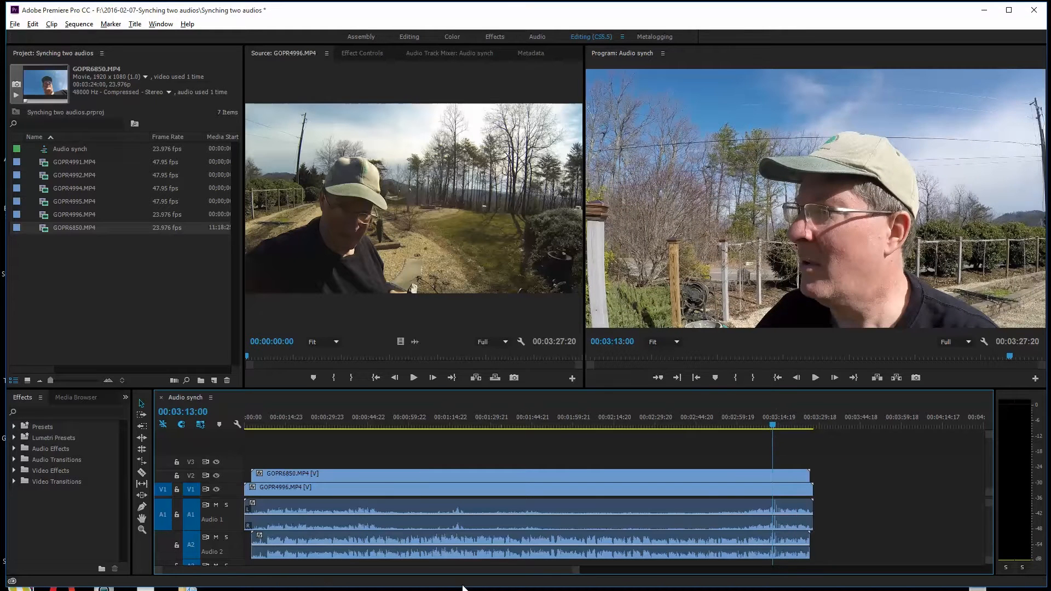
- Examine the waveform spikes near 00:03:13:18 up close and load the GOPR4996.MP4 timeline clip in the Source monitor for comparison
key("space")
left_click_drag(578, 572, 397, 573)
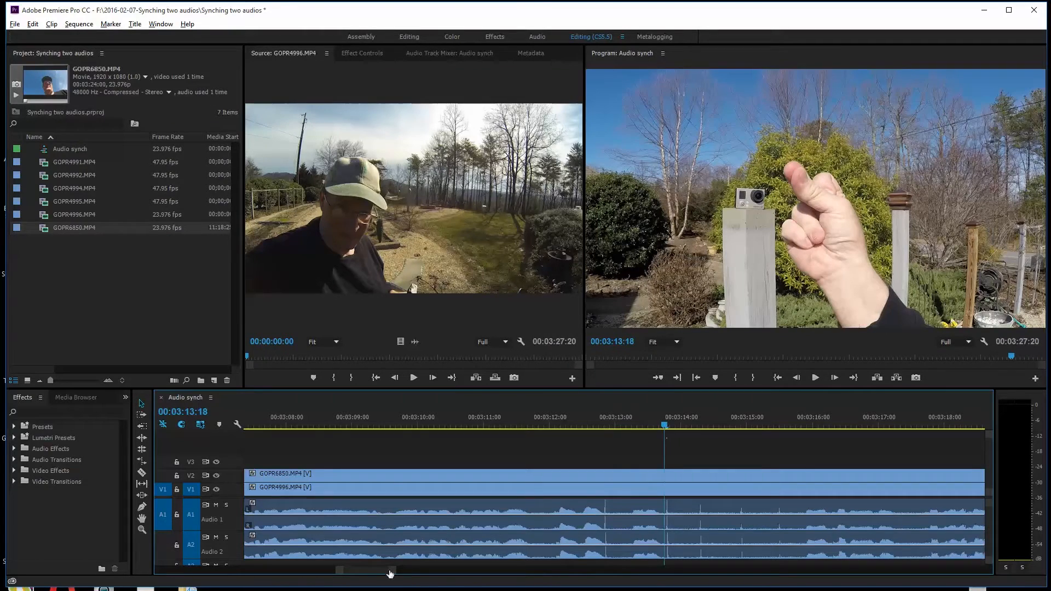
left_click_drag(390, 574, 275, 572)
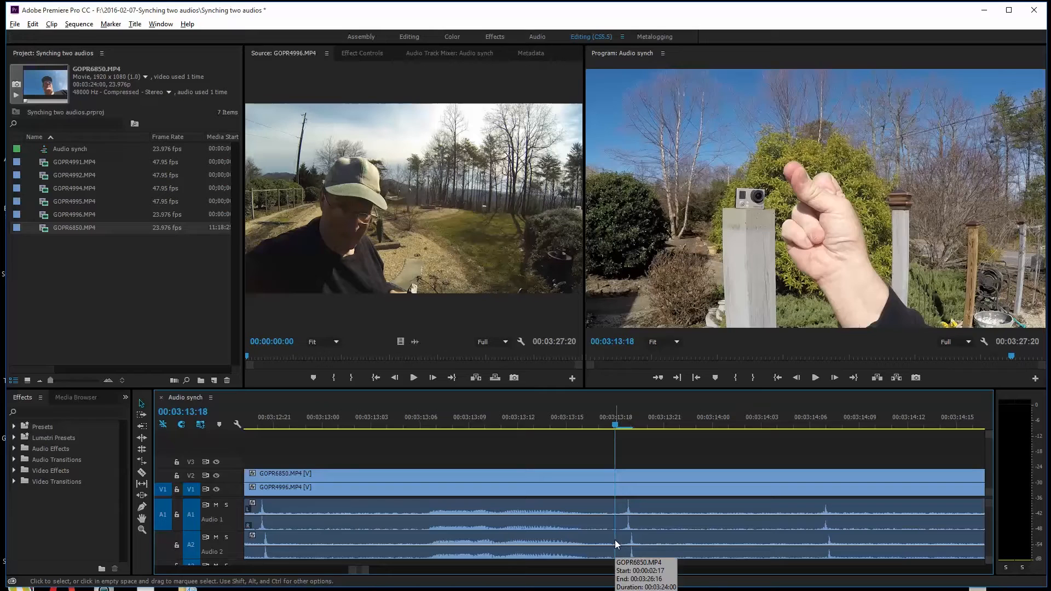
double_click(626, 493)
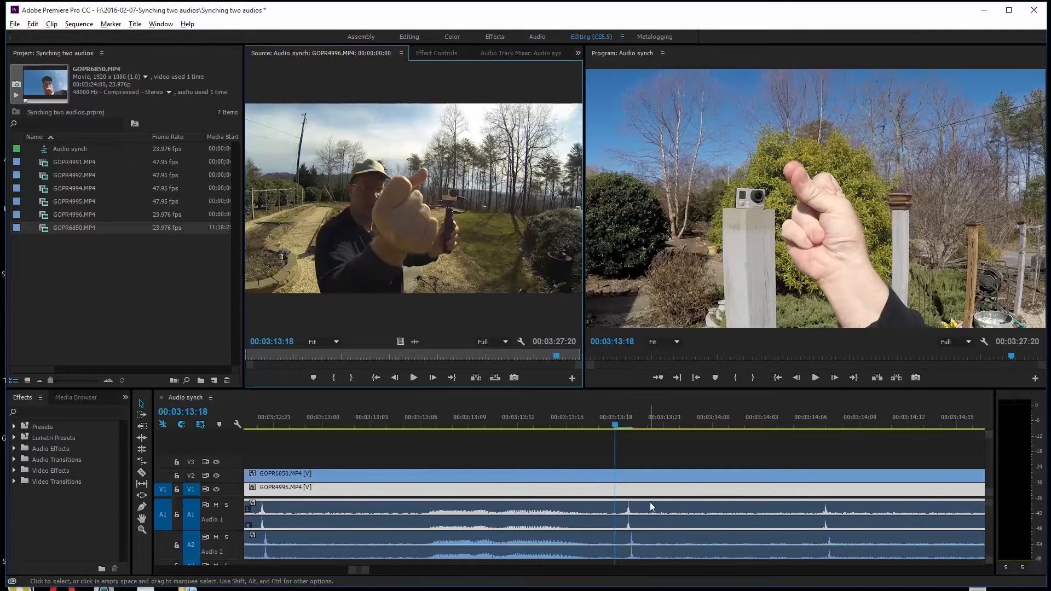
- Unlink the audio and video of the GOPR6850.MP4 clip
left_click(634, 475)
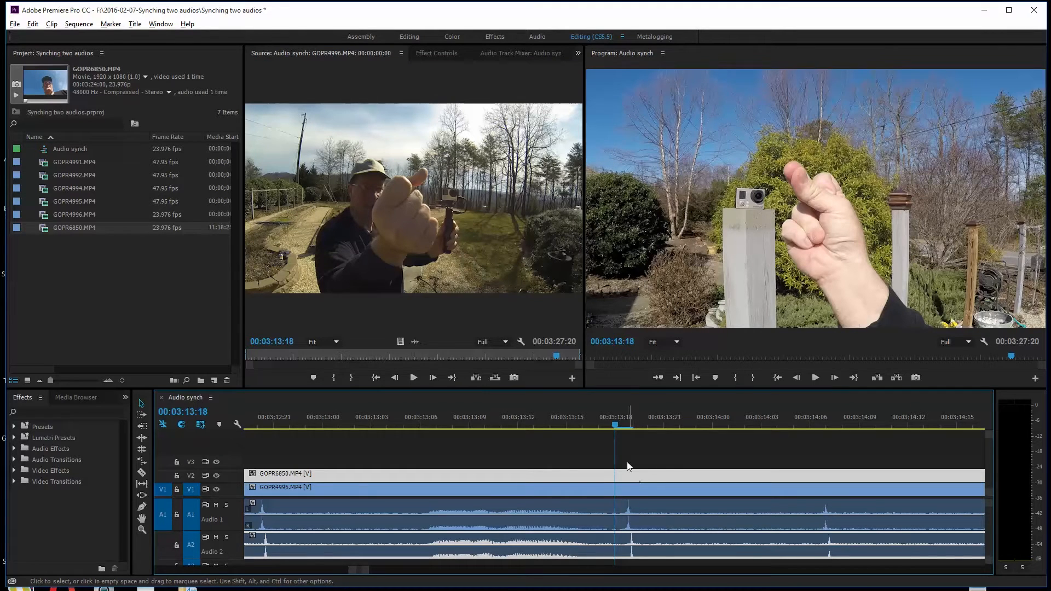
right_click(648, 550)
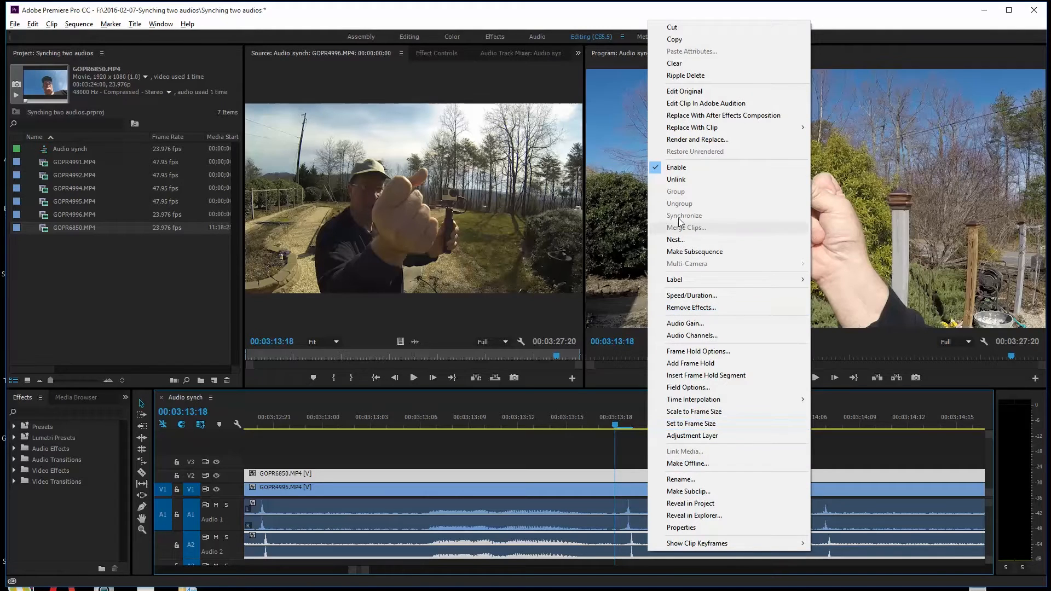
left_click(679, 180)
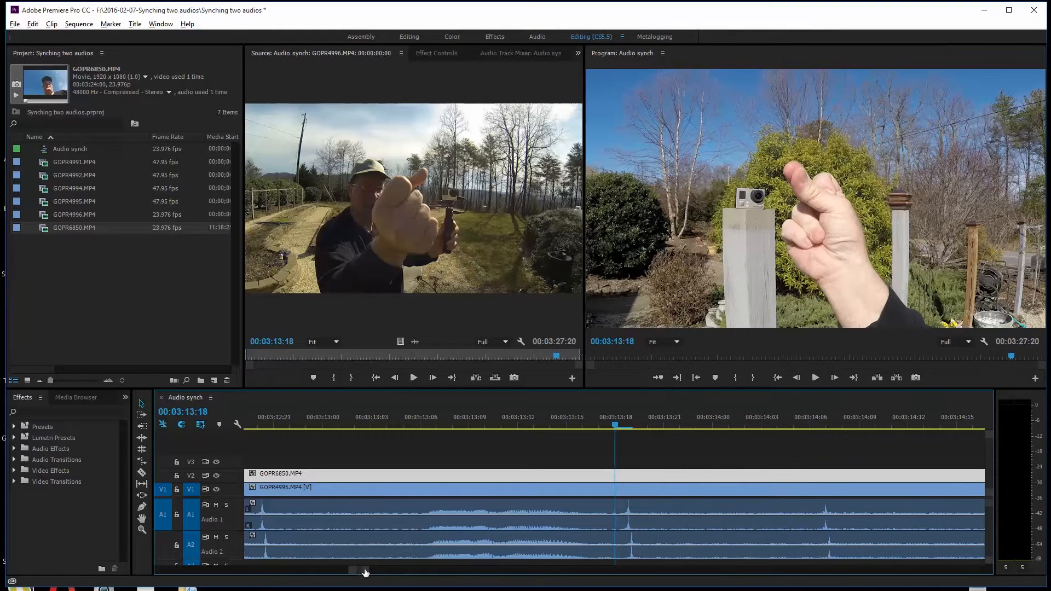
- Show audio time units and shift the GOPR6850 audio on A2 earlier so its spike lines up with the one on A1
left_click(985, 342)
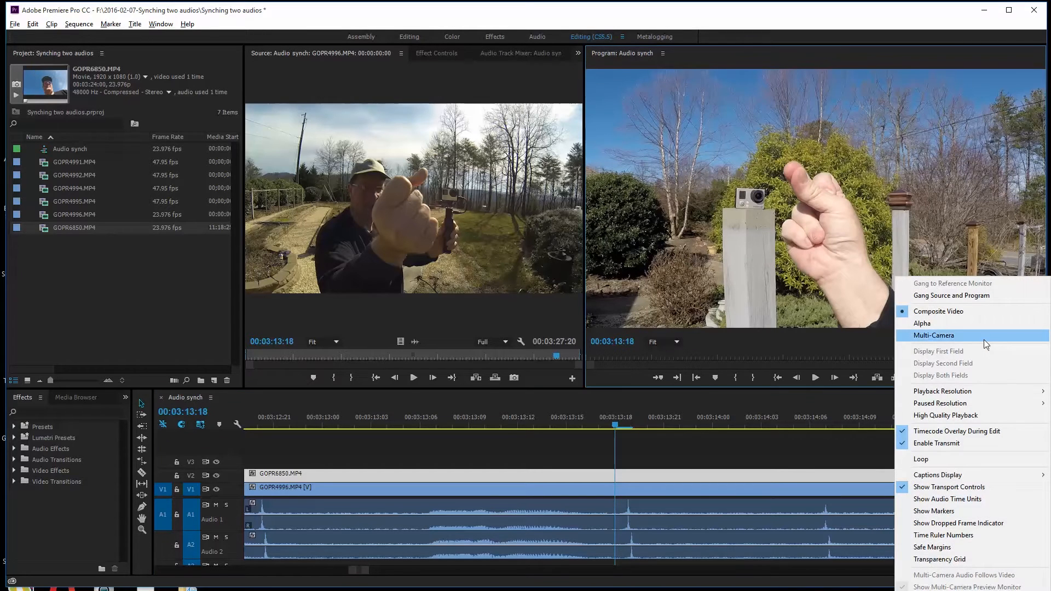
left_click(943, 501)
left_click_drag(463, 571, 430, 575)
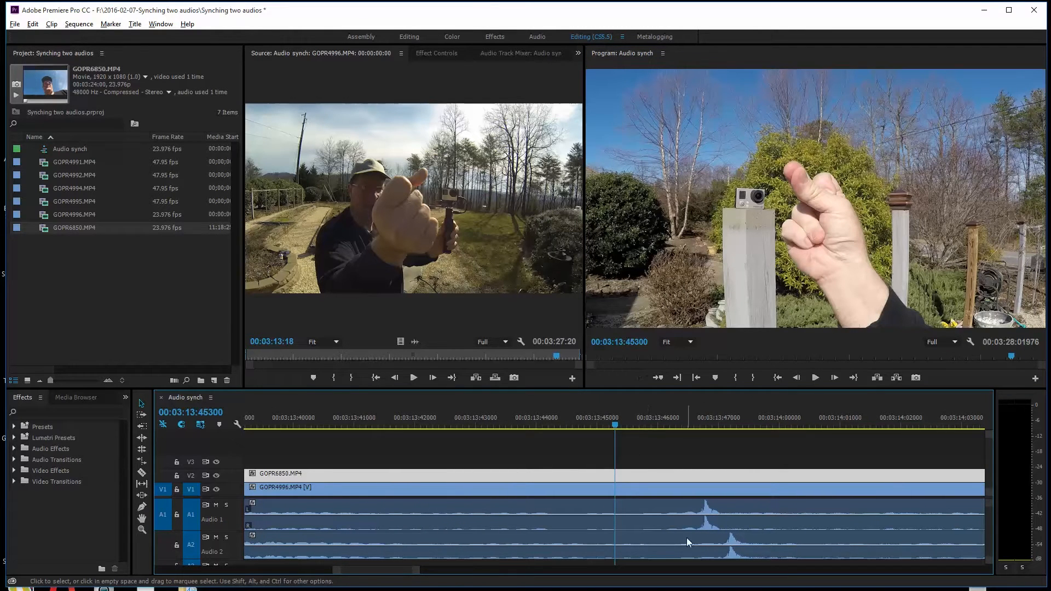
left_click_drag(685, 538, 662, 538)
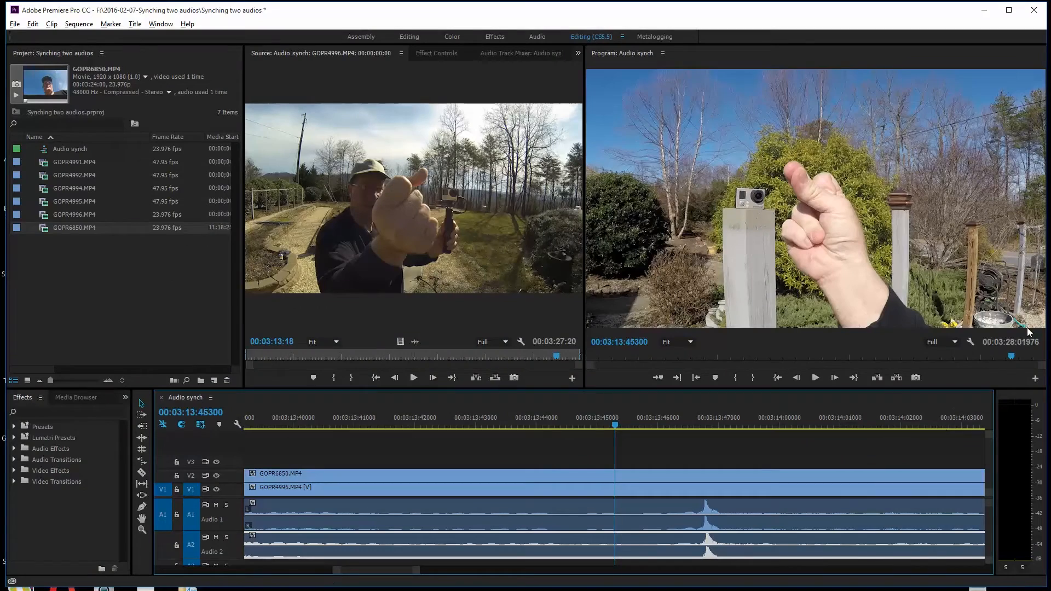
- Turn off audio time units and play past the spikes at 00:03:13:20 to check the alignment
left_click(969, 342)
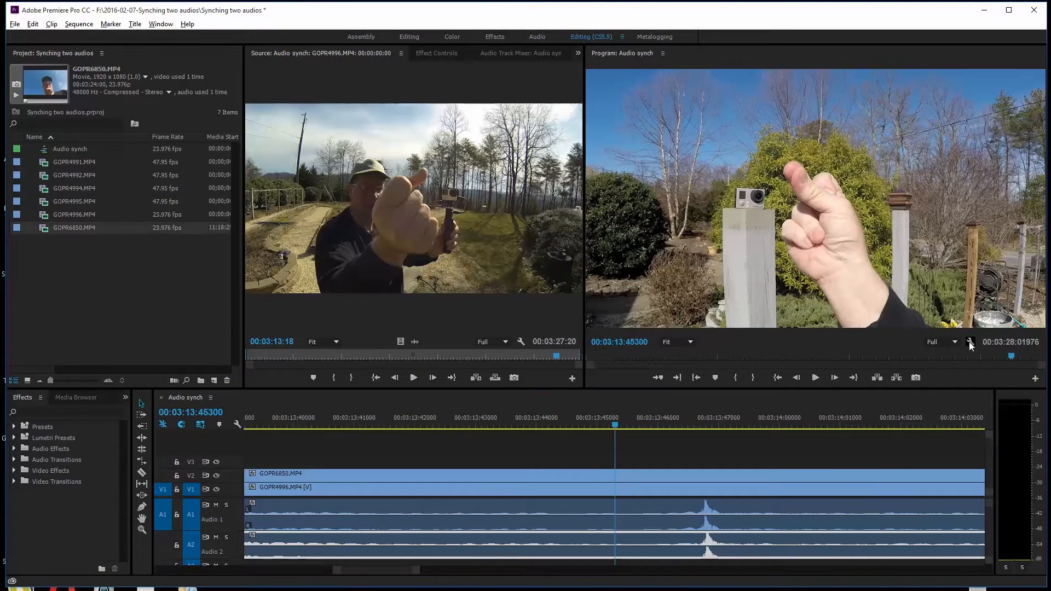
left_click(970, 342)
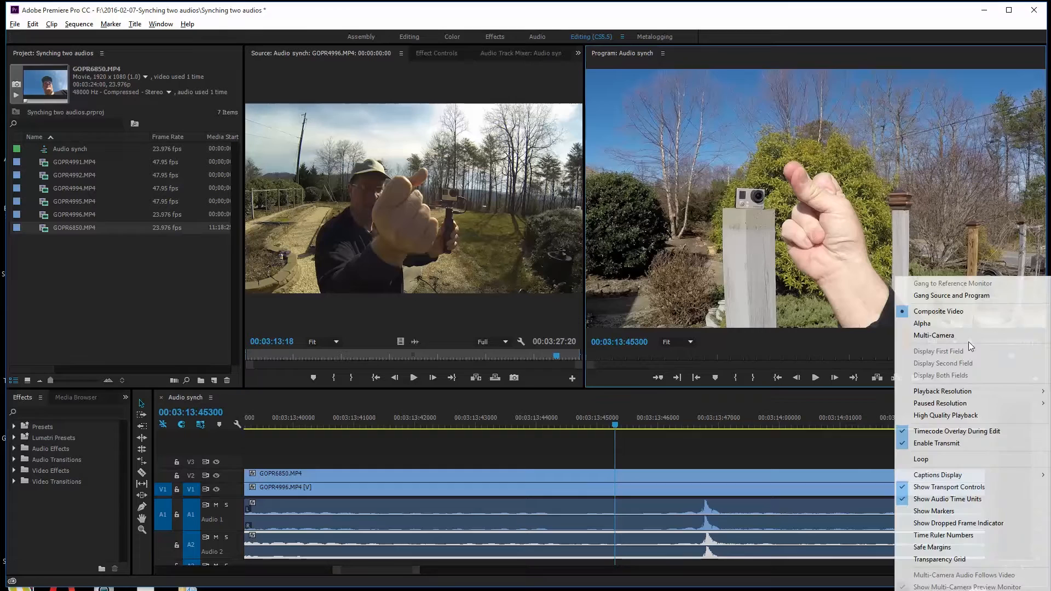
left_click(951, 500)
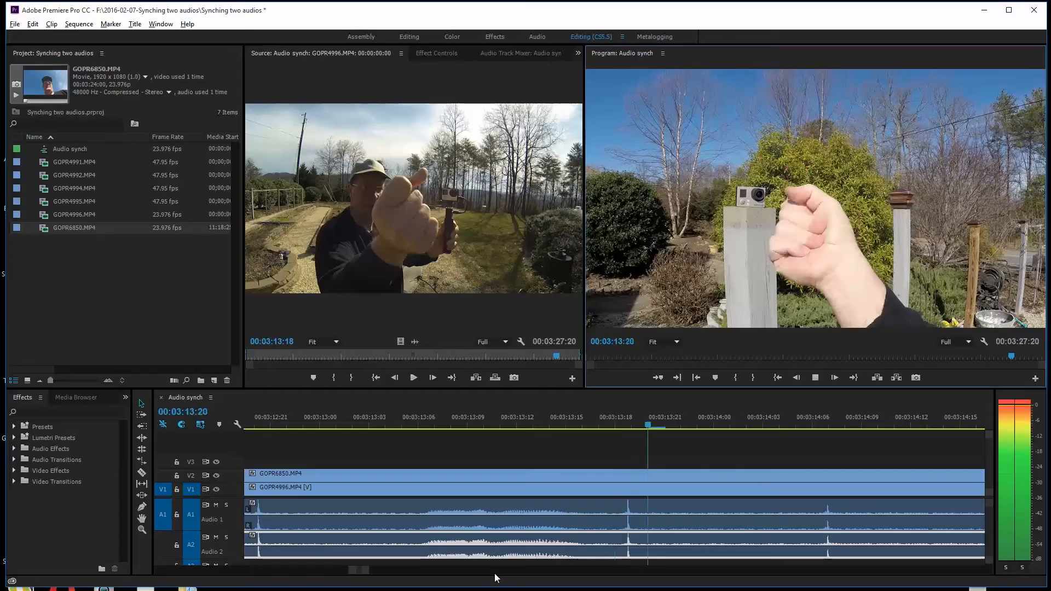
key("space")
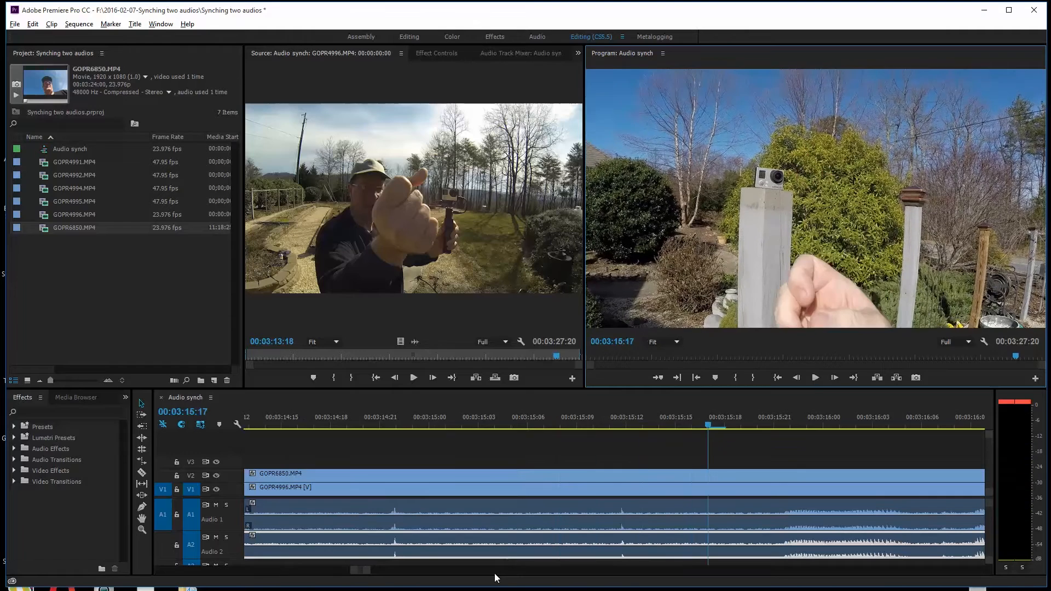
- Split the video and audio of both clips with the Razor tool at 00:00:08:03
left_click_drag(356, 572, 84, 571)
left_click_drag(590, 428, 275, 455)
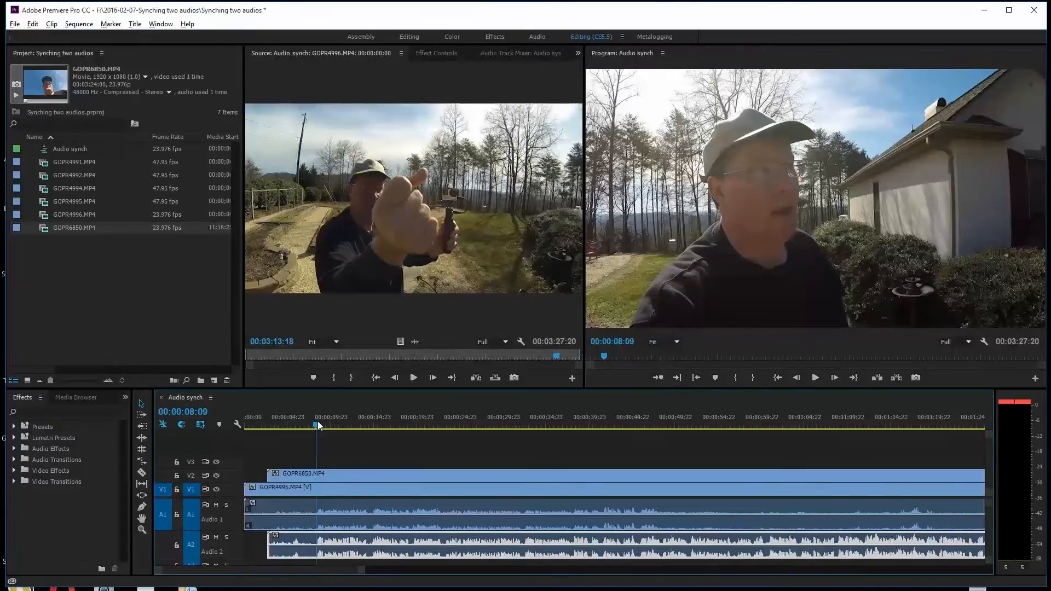
left_click_drag(318, 422, 317, 423)
key("c")
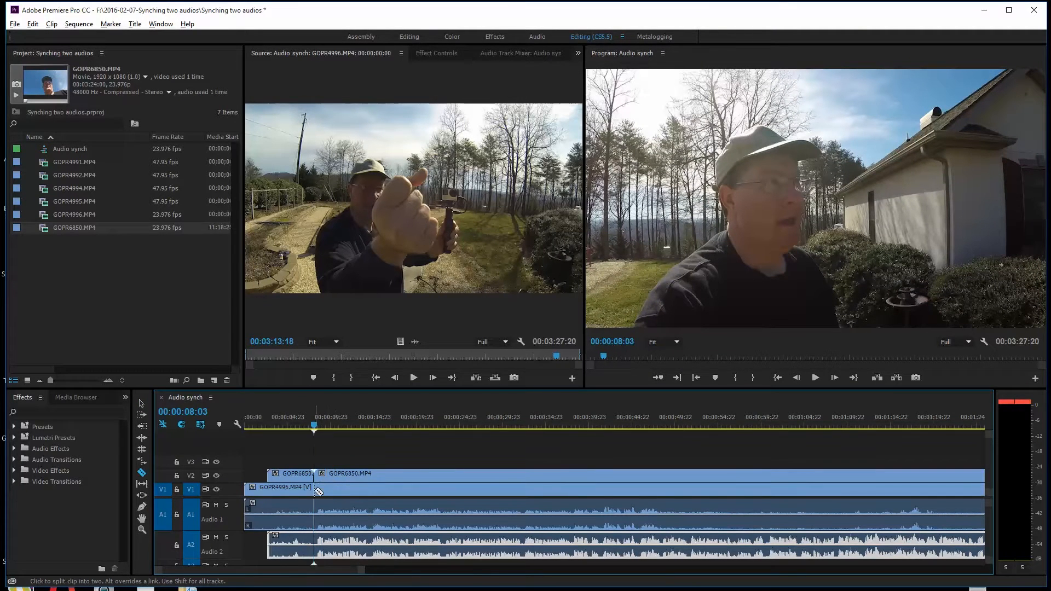
left_click(316, 490)
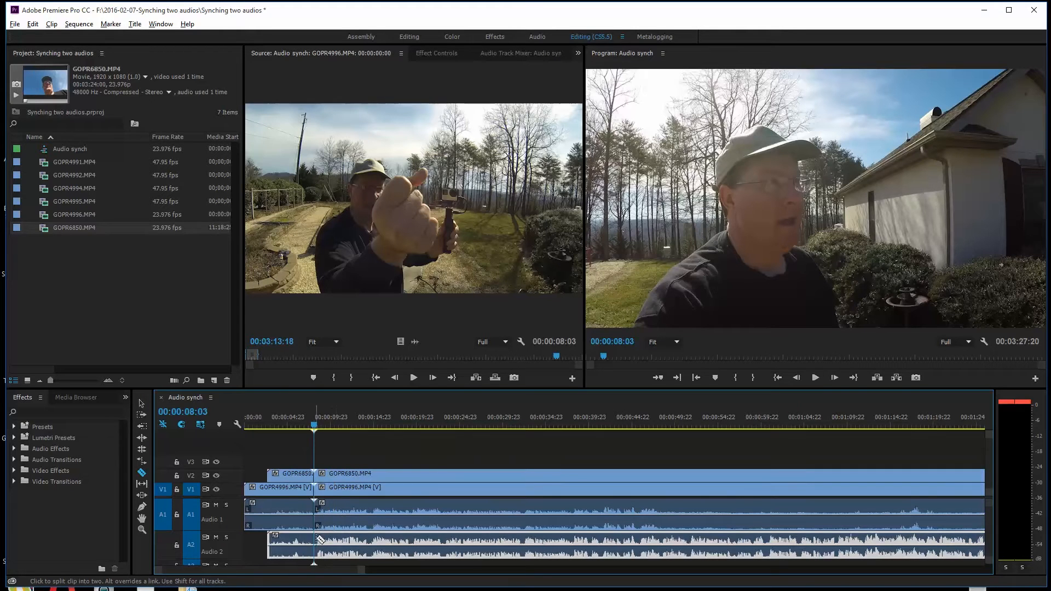
left_click(316, 539)
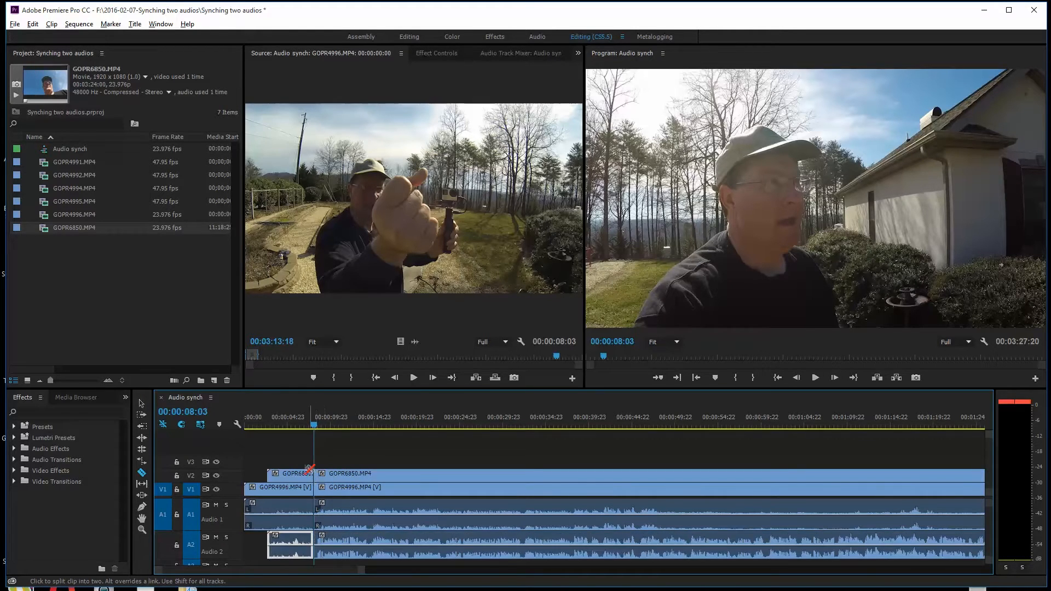
- Delete all video and audio segments before the cut at 00:00:08:03
key("v")
left_click_drag(315, 445, 246, 551)
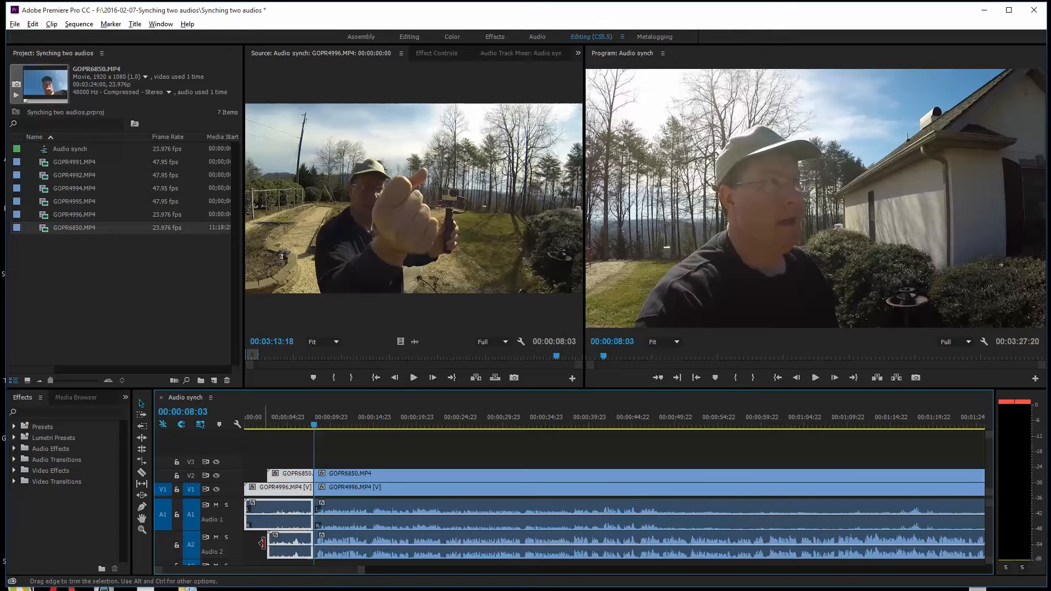
key("Delete")
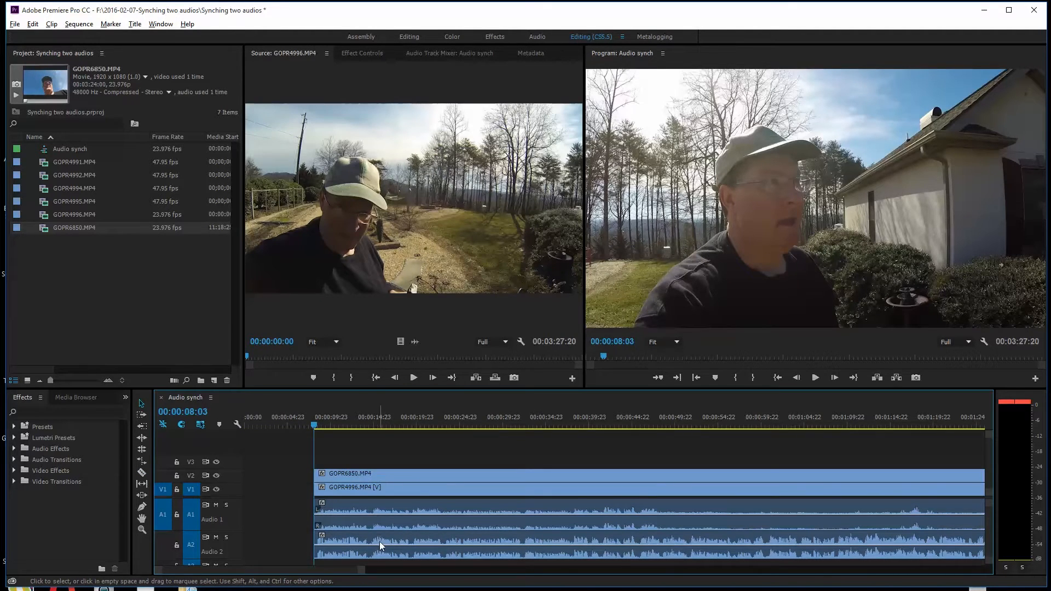
- Link the GOPR6850.MP4 video on V2 with its shifted audio on A2
left_click(395, 474)
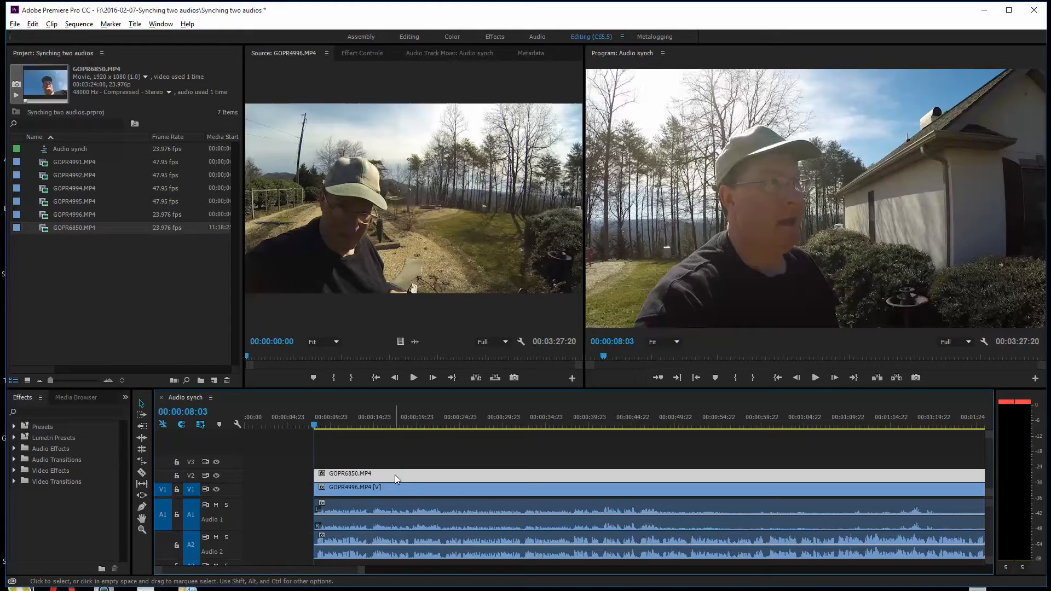
left_click(448, 536, "shift")
right_click(429, 475)
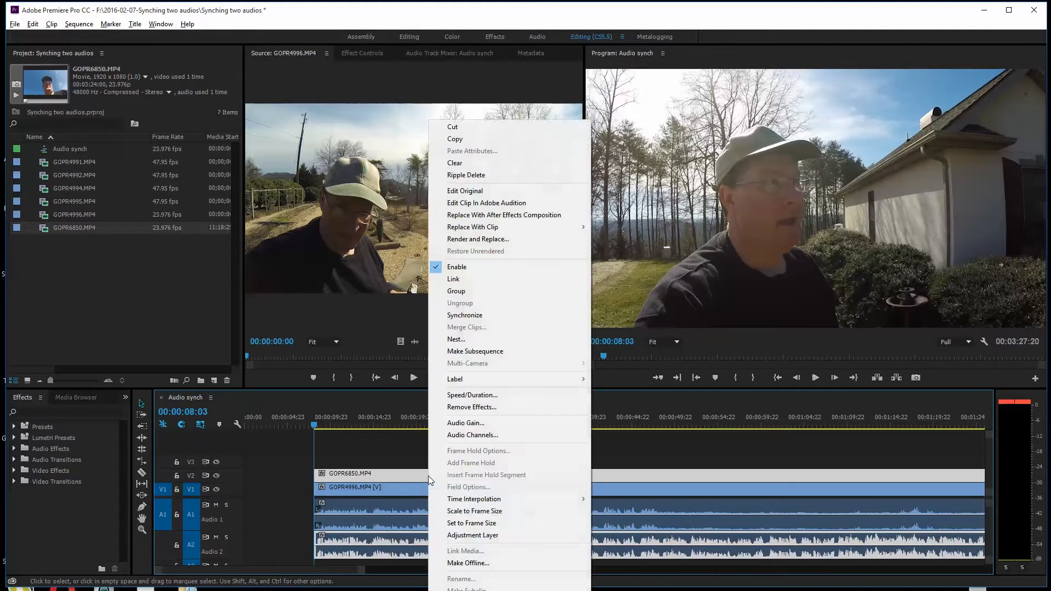
left_click(458, 281)
left_click(424, 446)
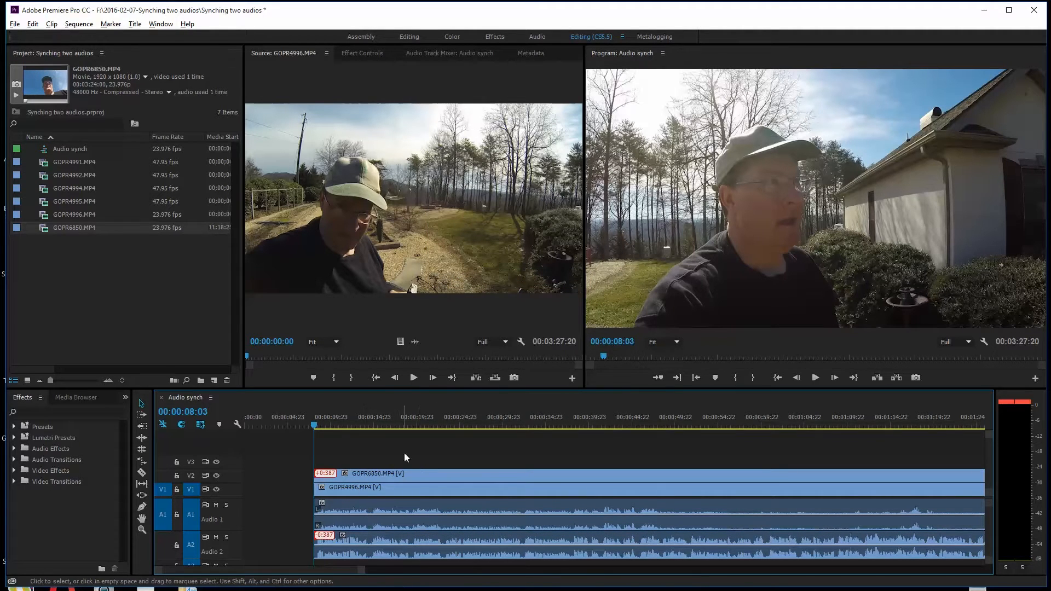
- Ripple-delete the empty gap before the clips and widen the Source monitor
left_click(424, 477)
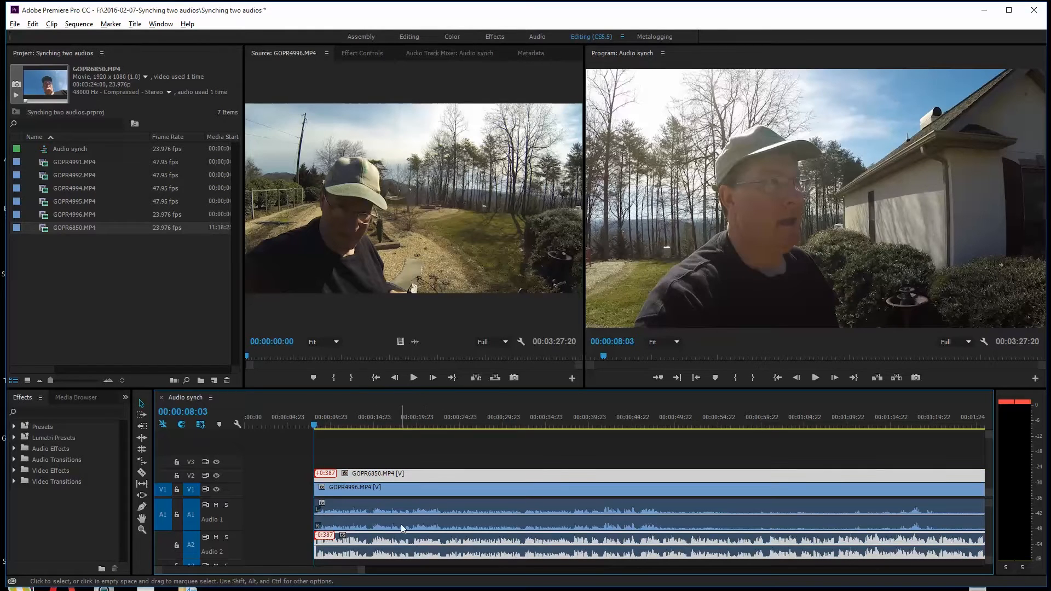
right_click(272, 508)
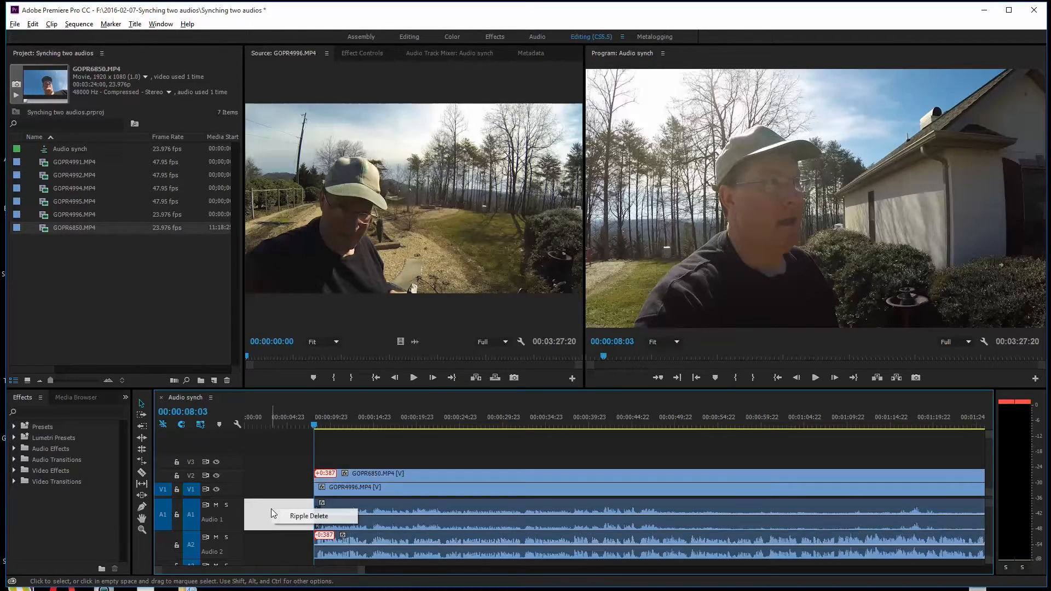
left_click(311, 518)
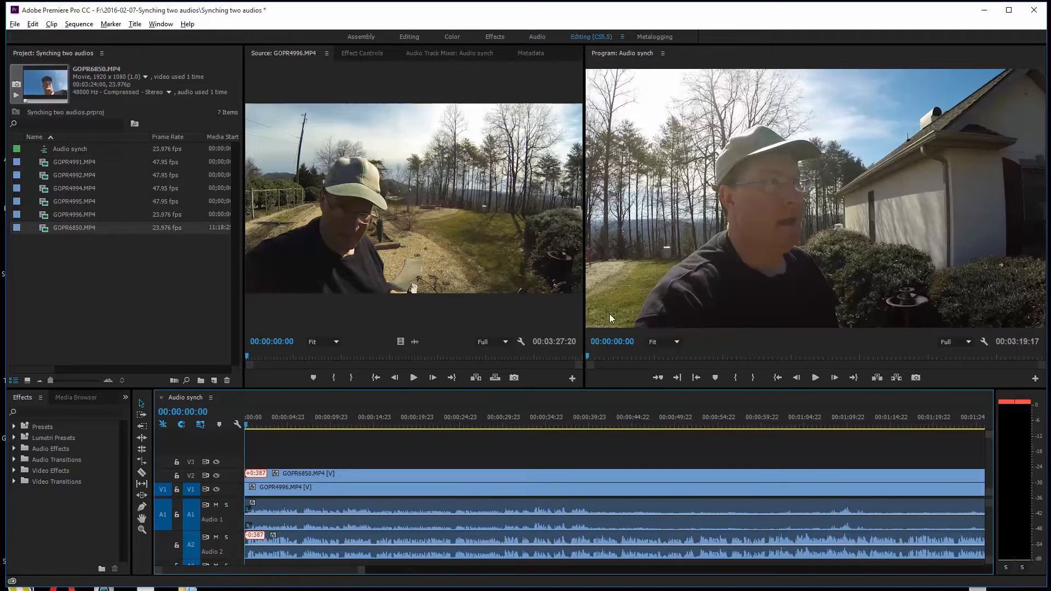
left_click_drag(585, 317, 639, 318)
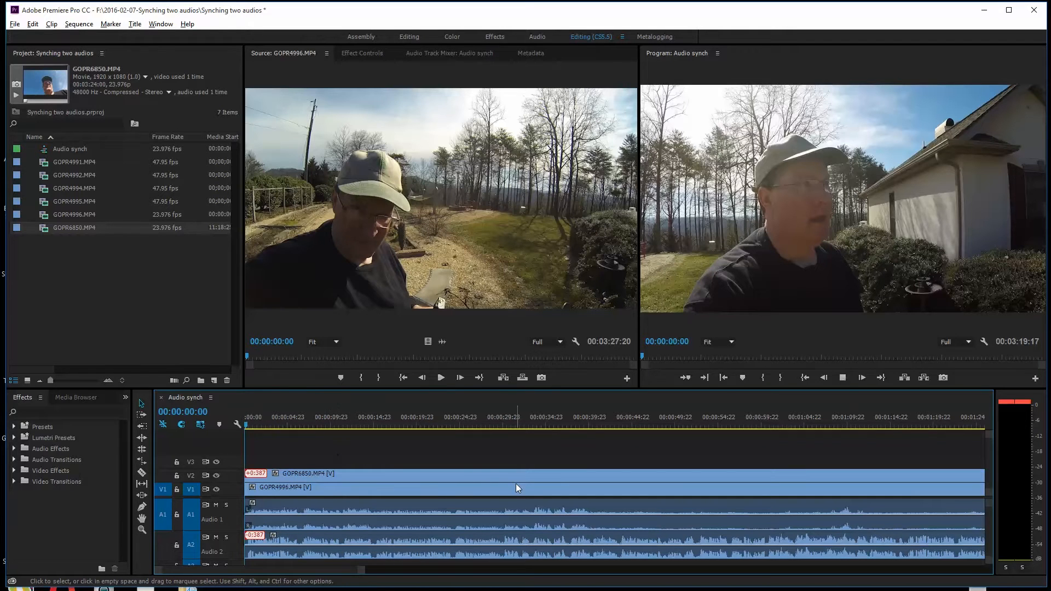
- Play the start of the sequence with the V2 video shown and hidden to compare the two camera views
key("space")
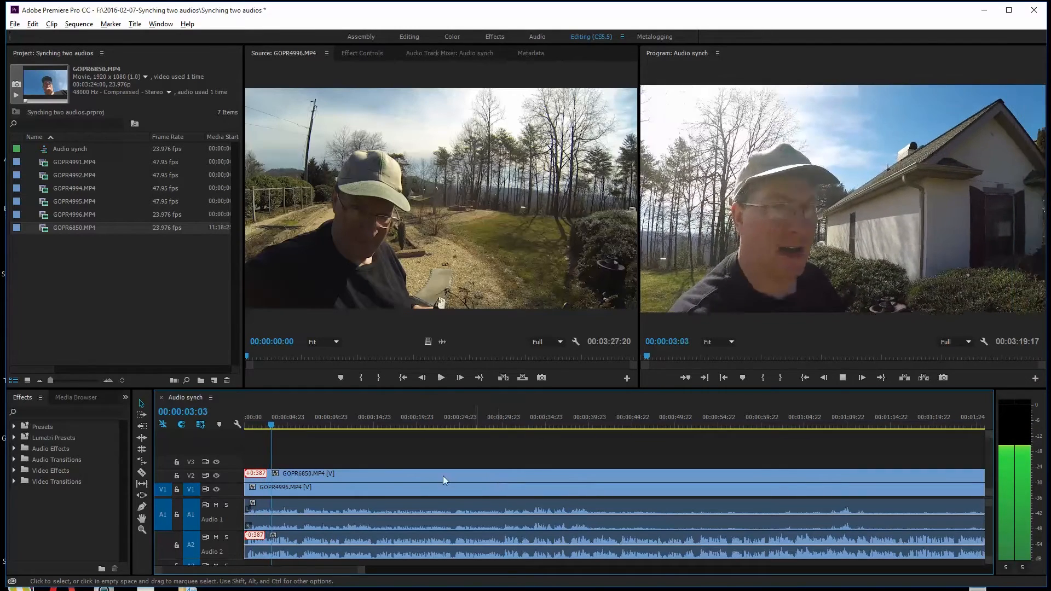
key("space")
left_click(216, 477)
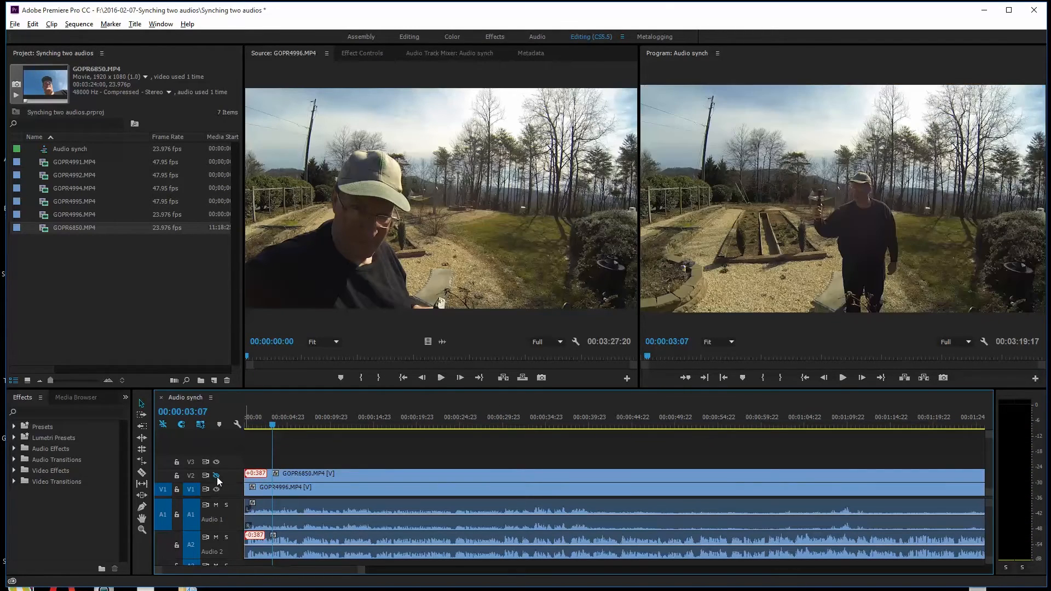
key("space")
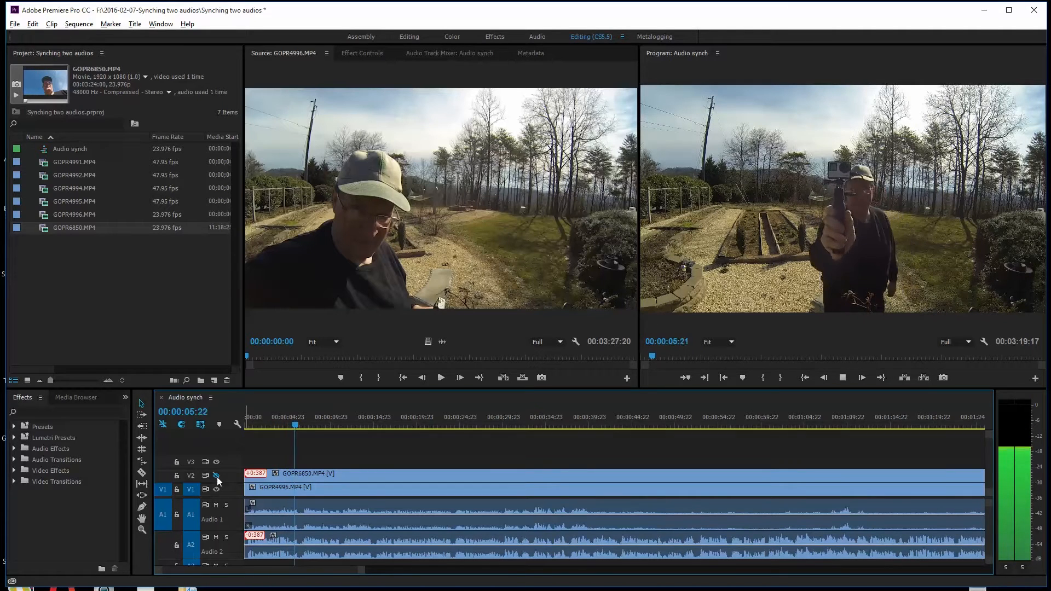
key("space")
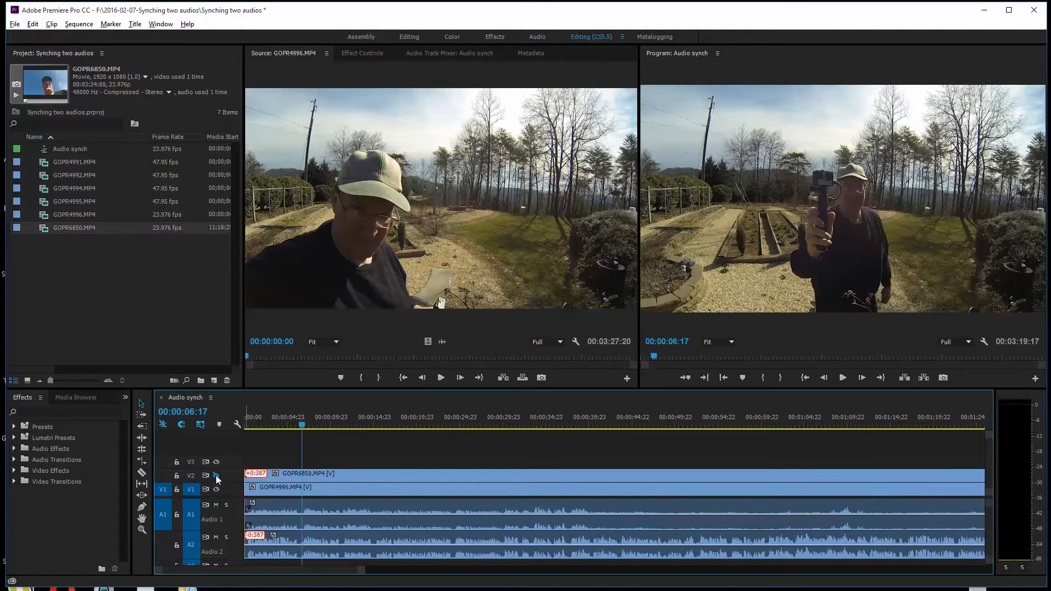
left_click(217, 477)
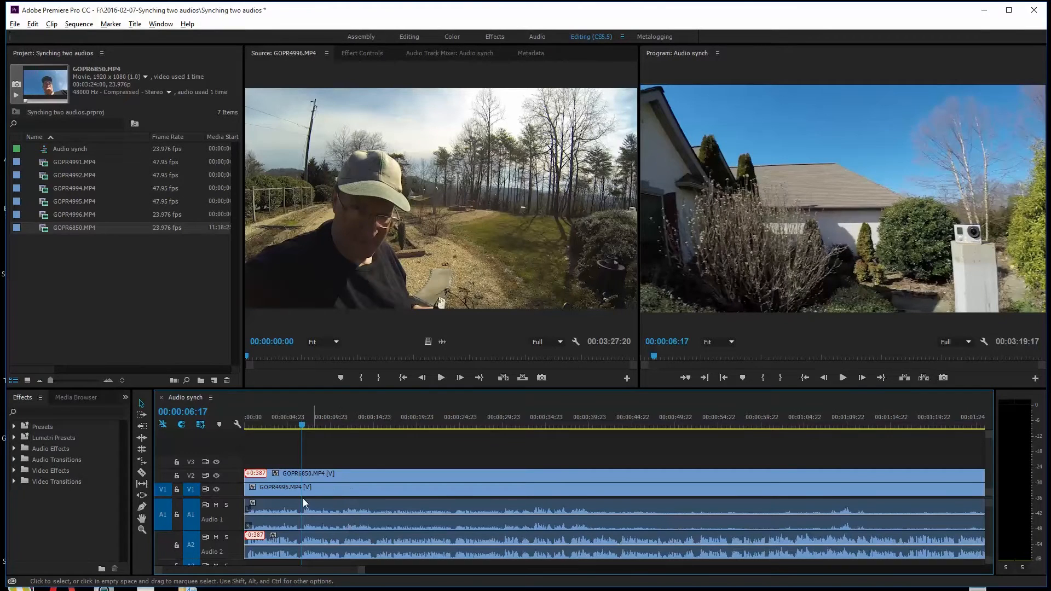
left_click(216, 475)
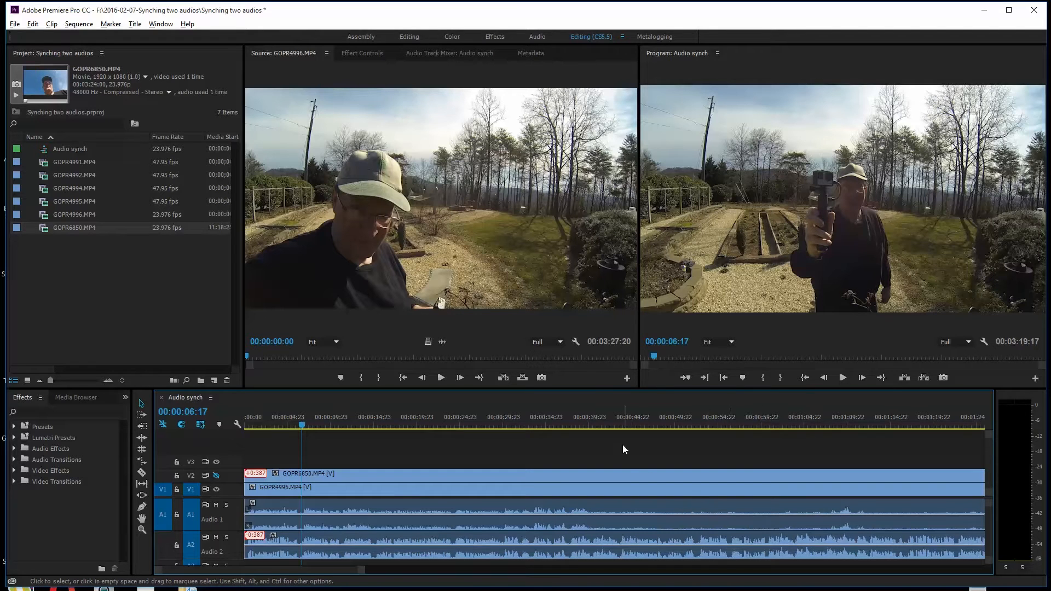
- Compare the two camera views at 00:00:44:20 by toggling the visibility of track V2
left_click(633, 425)
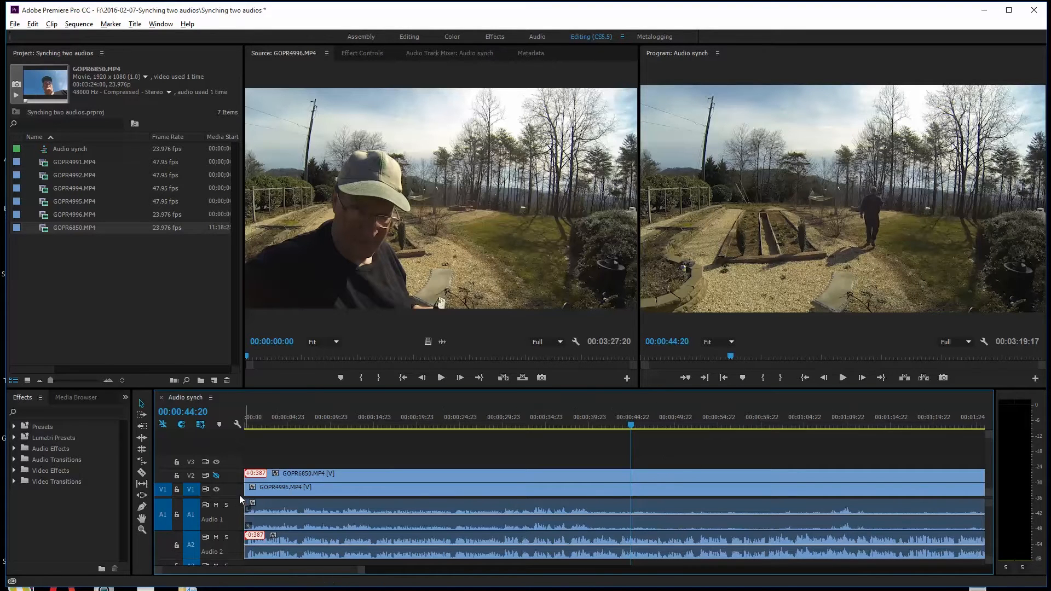
left_click(216, 475)
left_click(216, 475)
left_click(216, 475)
left_click(216, 475)
- Mute Audio 2 and play from 00:00:44:20 to listen to Audio 1 alone
left_click(215, 537)
left_click(842, 378)
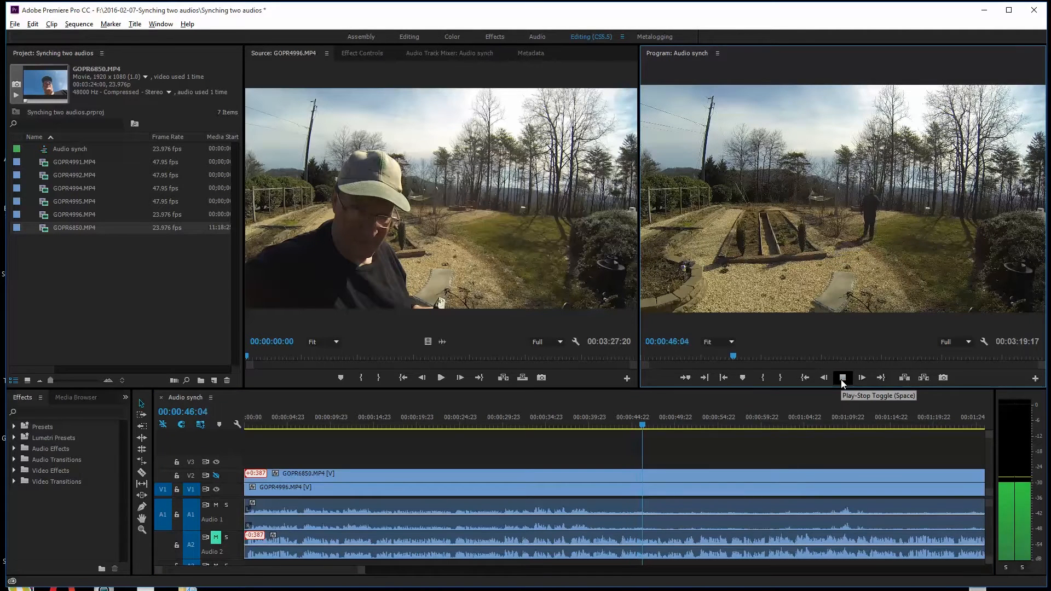
left_click(843, 378)
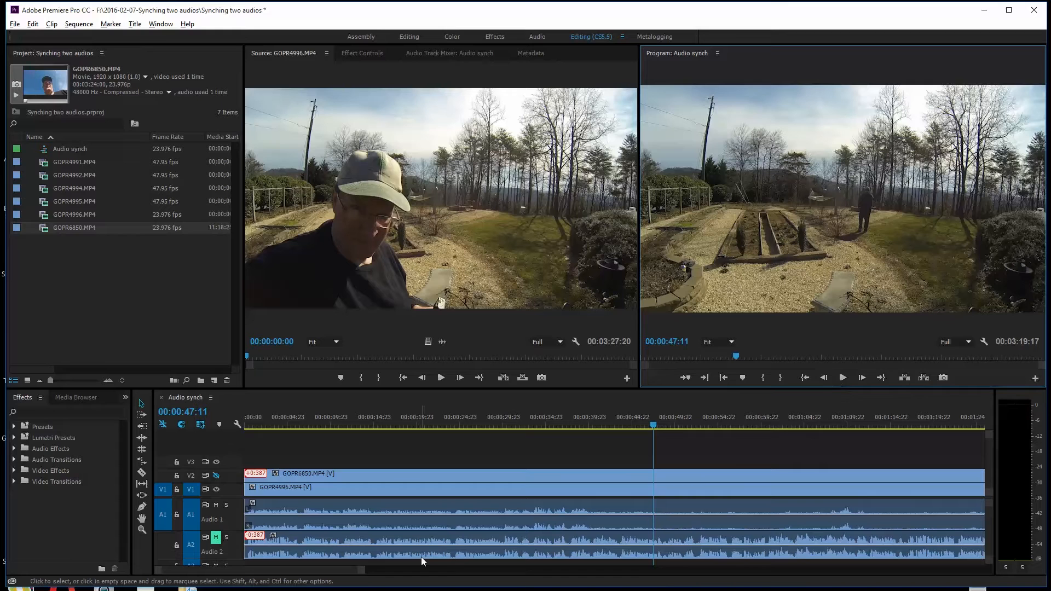
- Unmute Audio 2, mute Audio 1, and play from 00:00:47:11 to listen to Audio 2 alone
left_click(215, 538)
left_click(216, 505)
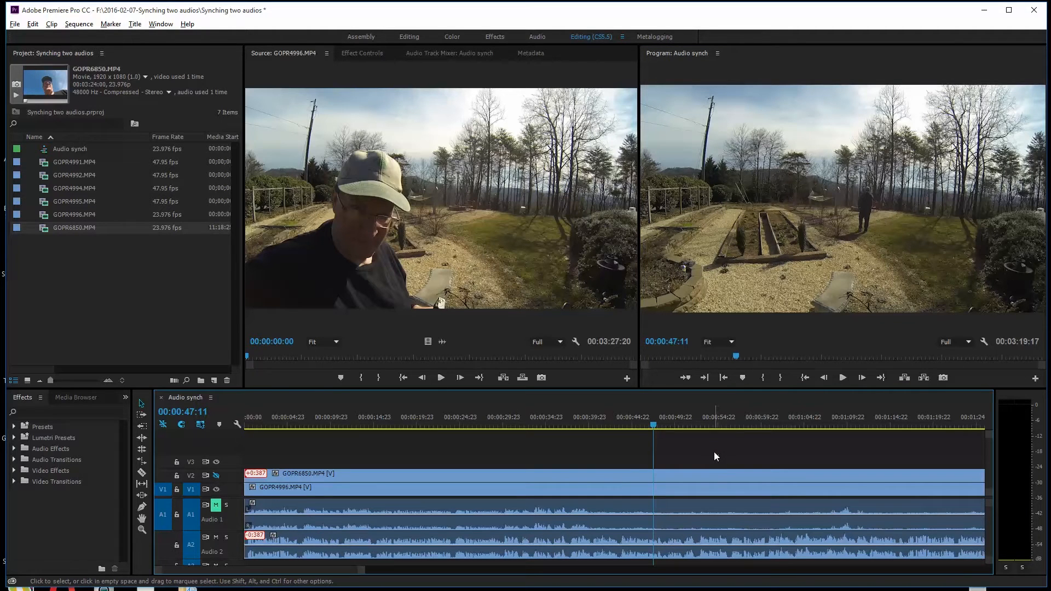
key("space")
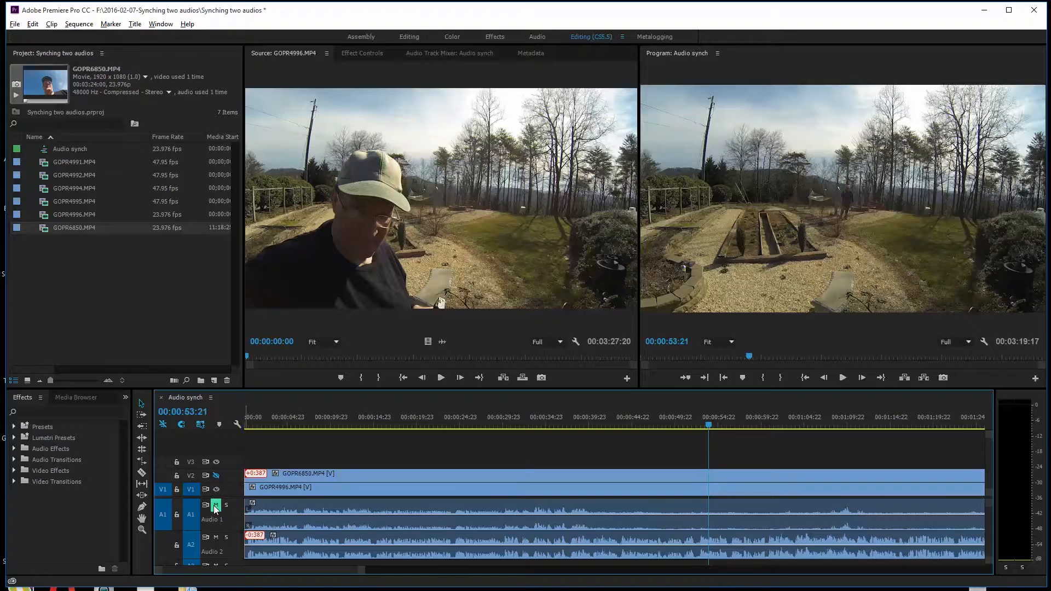
left_click(215, 505)
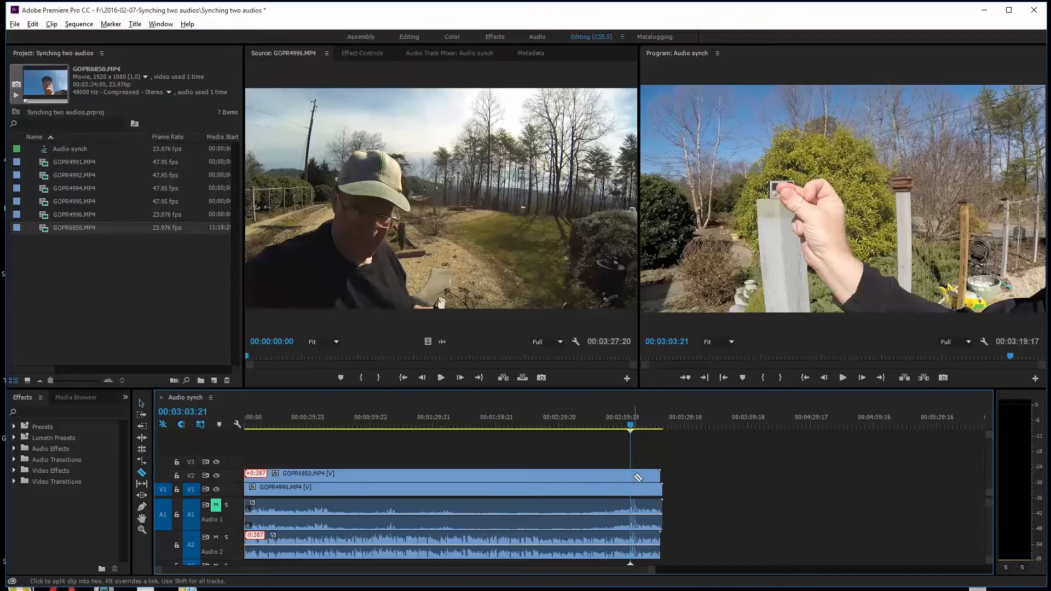
- Split both clips at 00:03:03:21, delete all segments after the cut, and save the project
left_click(635, 475, "shift")
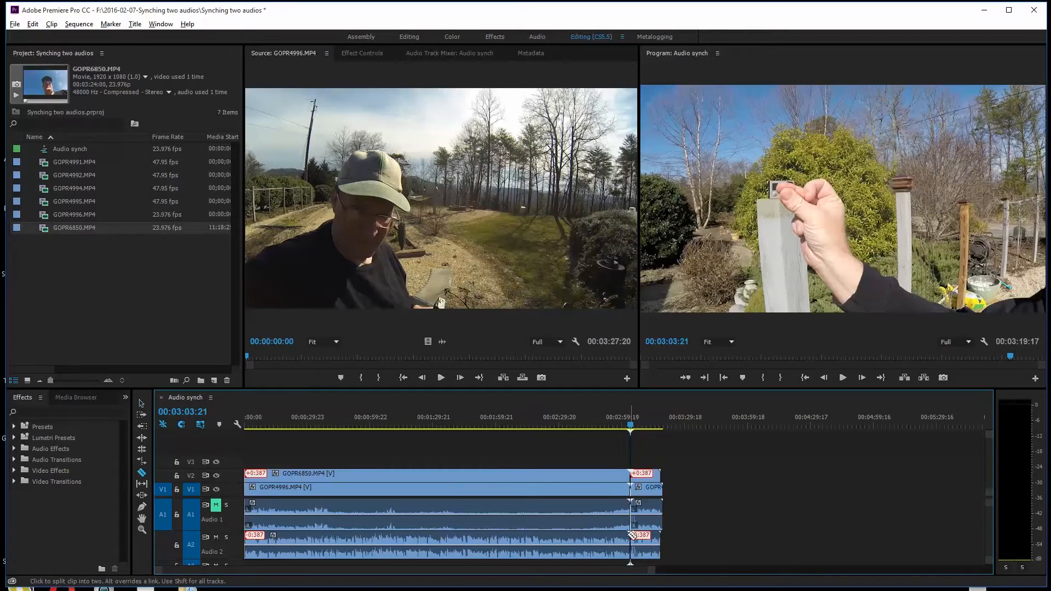
key("v")
left_click_drag(728, 435, 650, 558)
key("Delete")
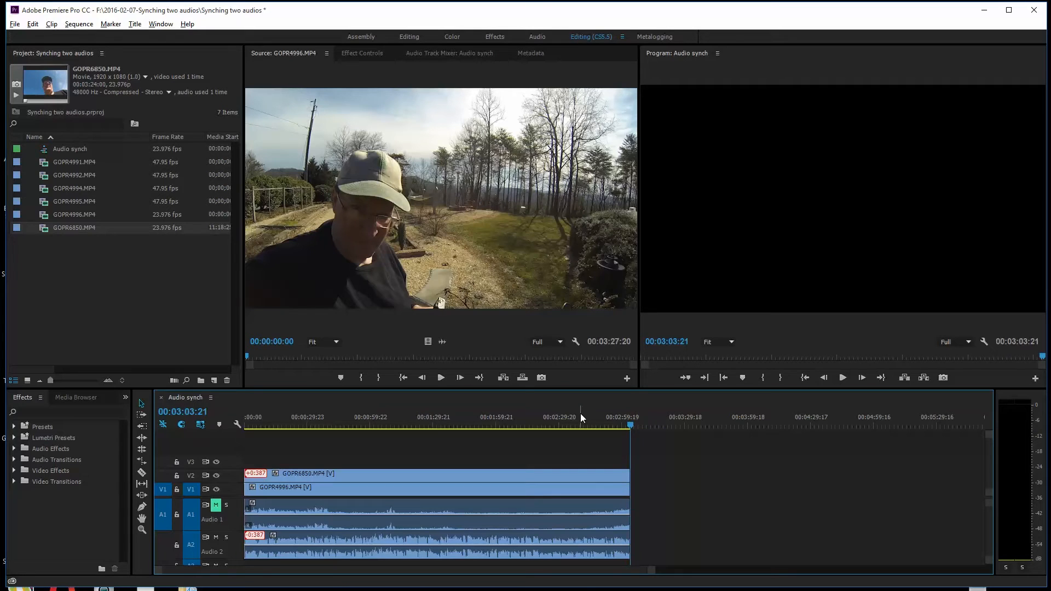
key("ctrl+s")
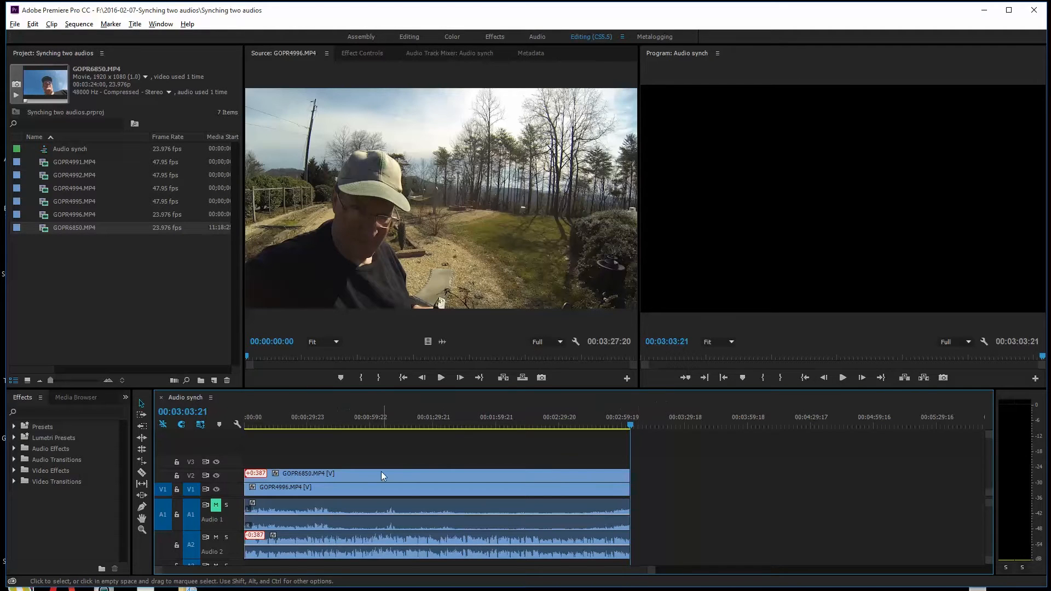
- Unlink the GOPR6850.MP4 video on V2 from its audio and copy the audio clip on A2
left_click(436, 537)
right_click(437, 537)
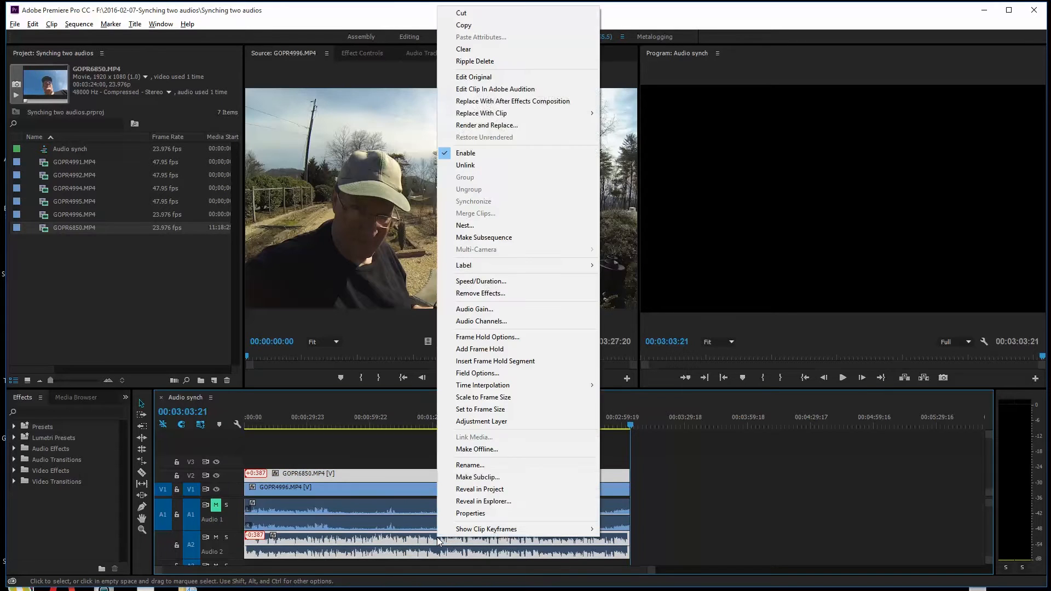
left_click(473, 166)
left_click(515, 535)
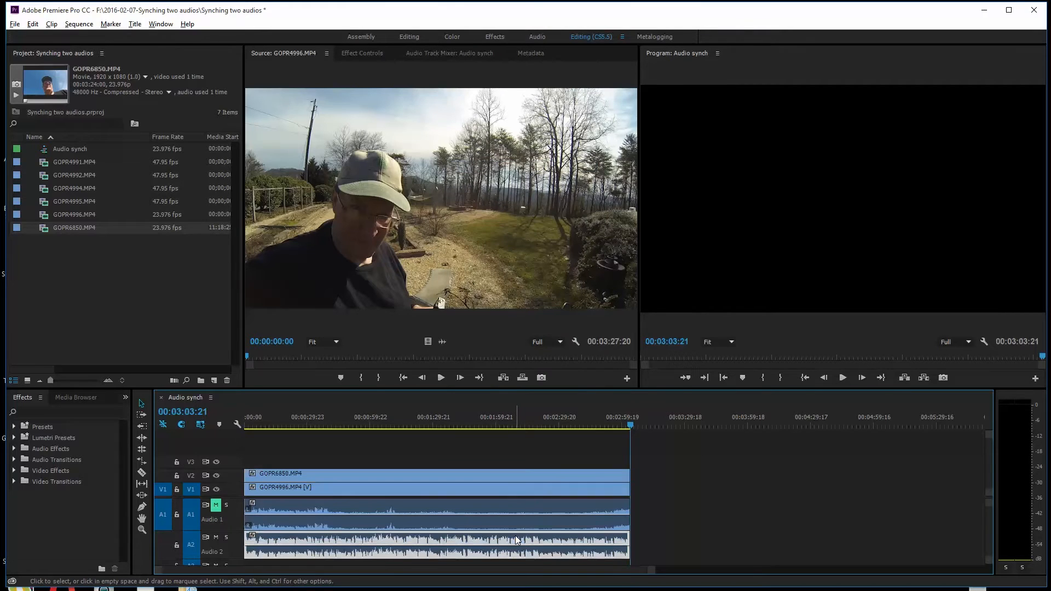
right_click(515, 536)
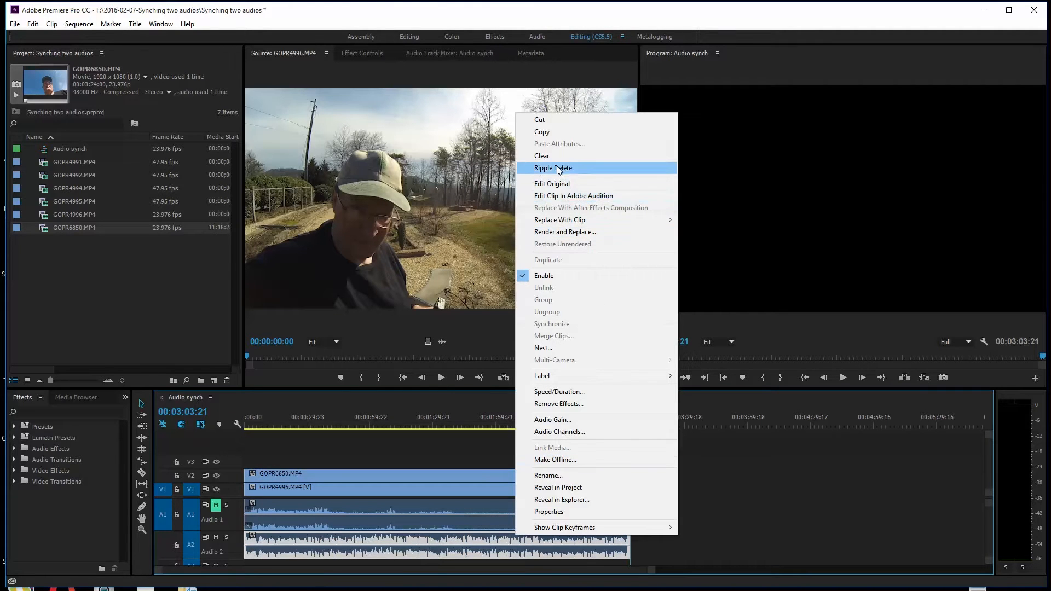
left_click(542, 131)
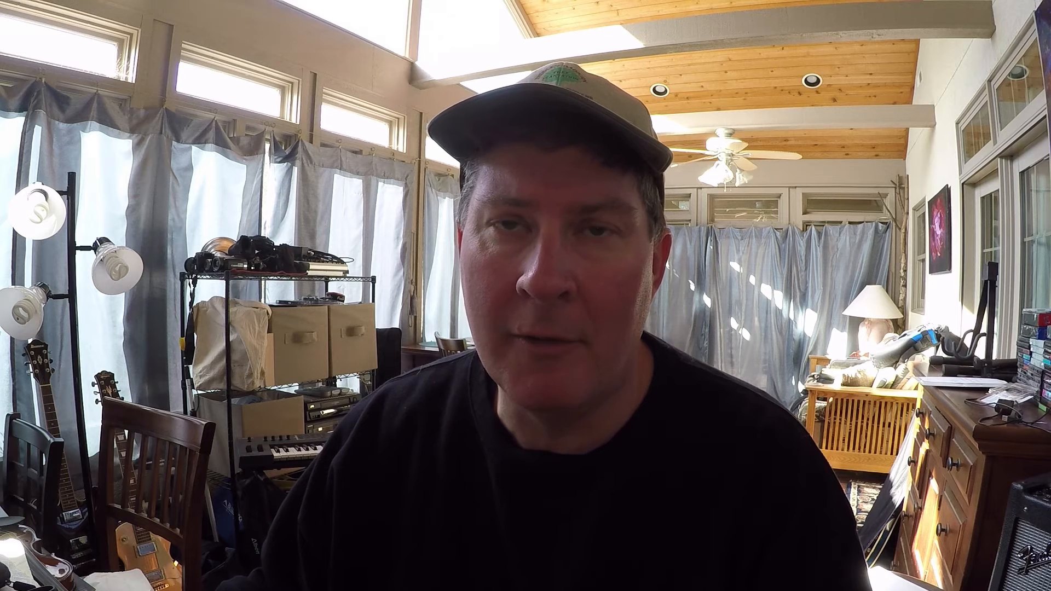
- Create a new sequence named Mixed video AB with the AVCHD 1080p24 preset
left_click(15, 24)
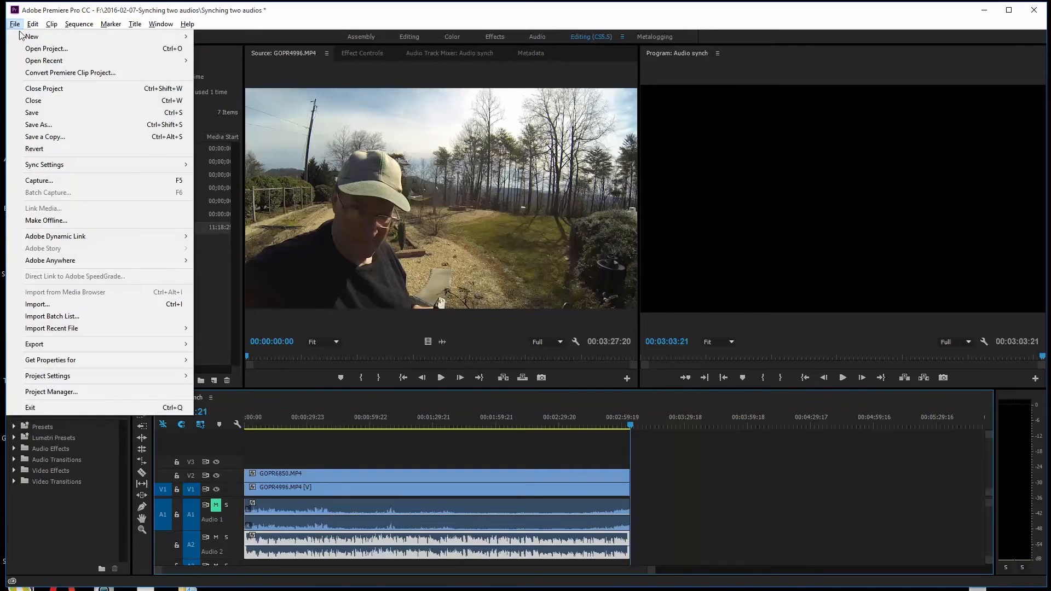
mouse_move(122, 36)
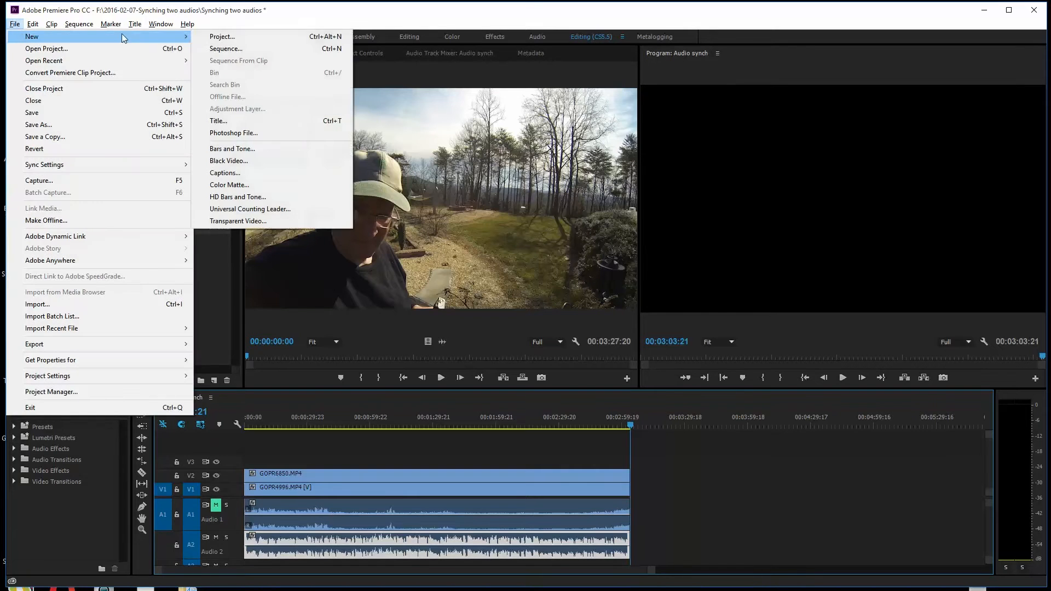
left_click(227, 49)
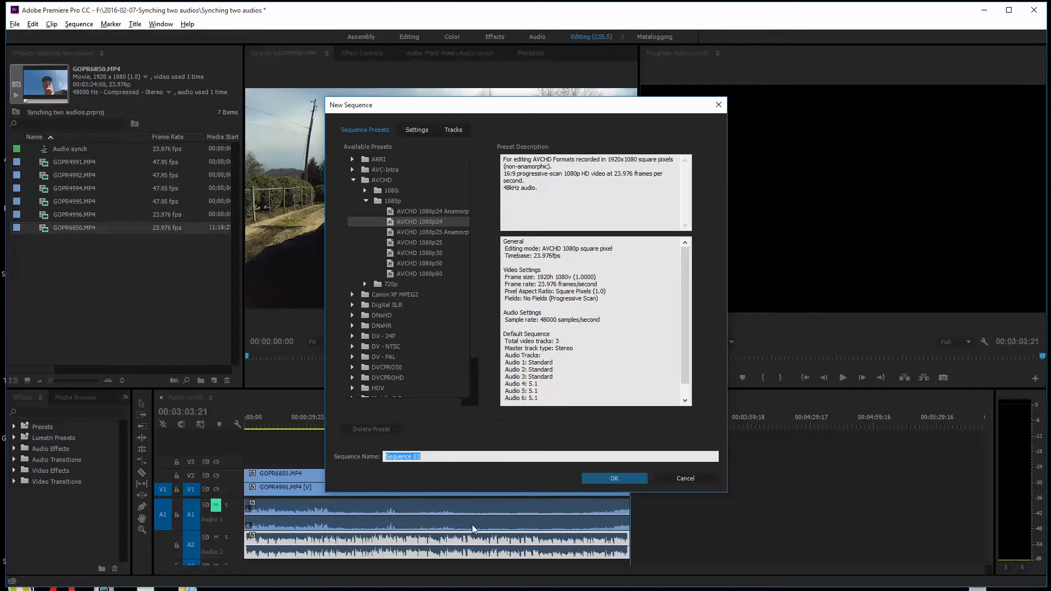
type("Mixed video AB")
left_click(614, 478)
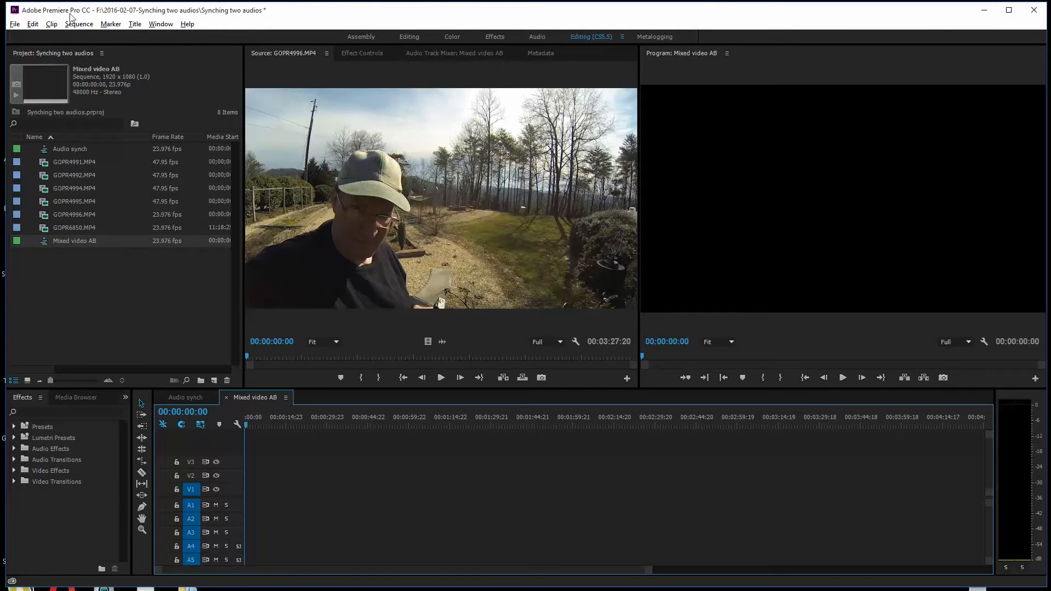
- Nest the Audio synch sequence at the start of V1 in Mixed video AB and compare both timelines
left_click_drag(44, 153, 250, 499)
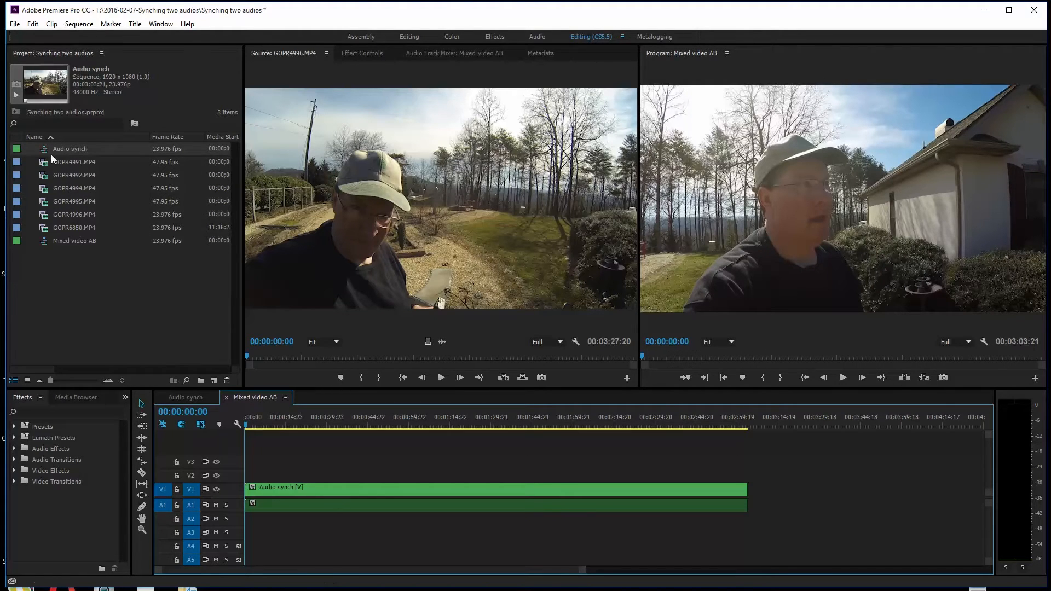
left_click(186, 399)
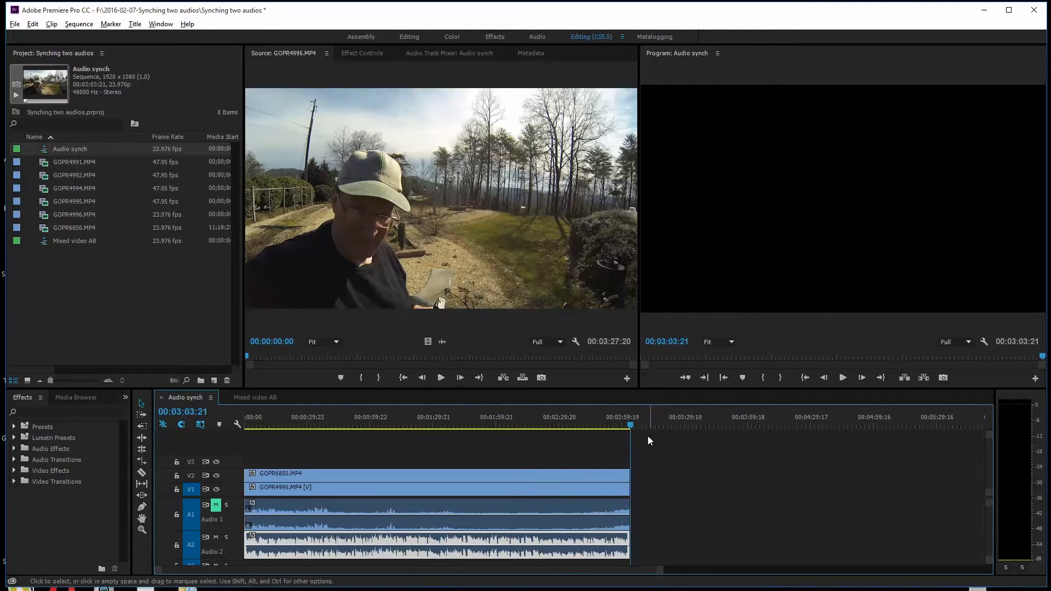
left_click(239, 398)
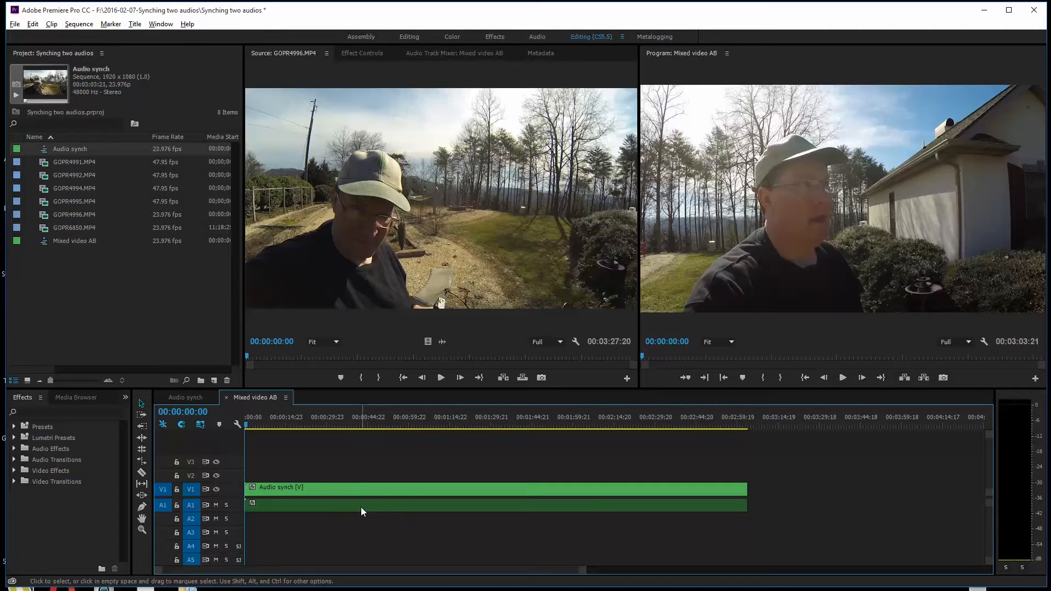
- Unlink the nested Audio synch clip and delete its audio from A1
left_click(327, 505)
right_click(326, 504)
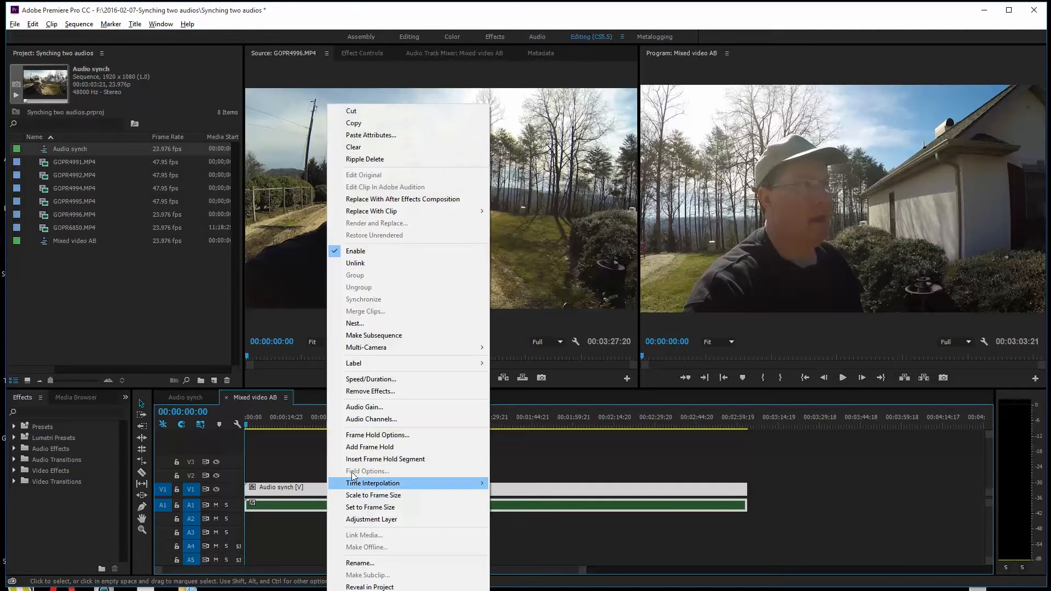
left_click(365, 264)
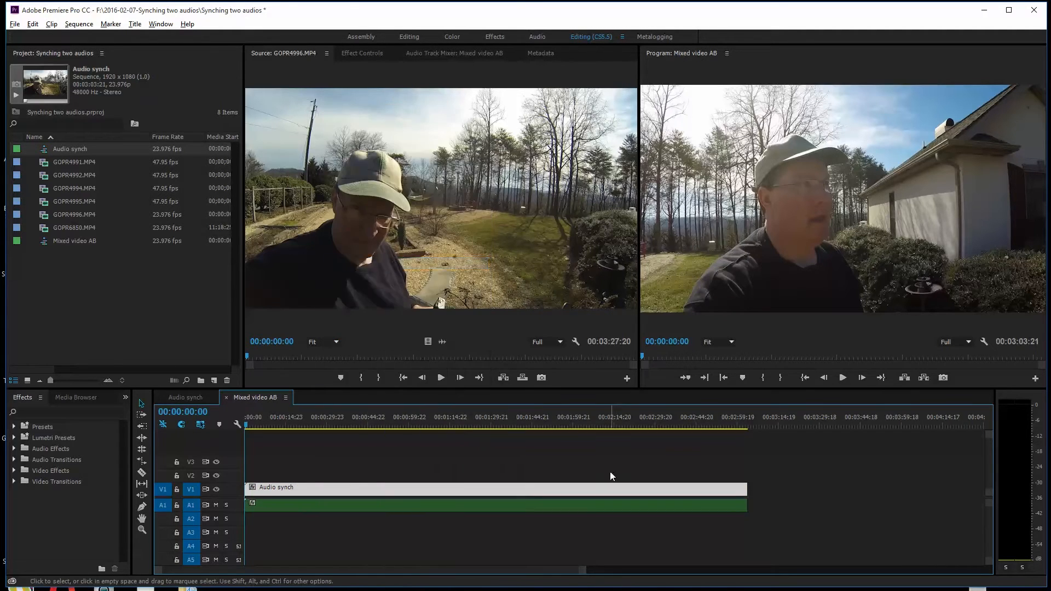
left_click(559, 507)
key("Delete")
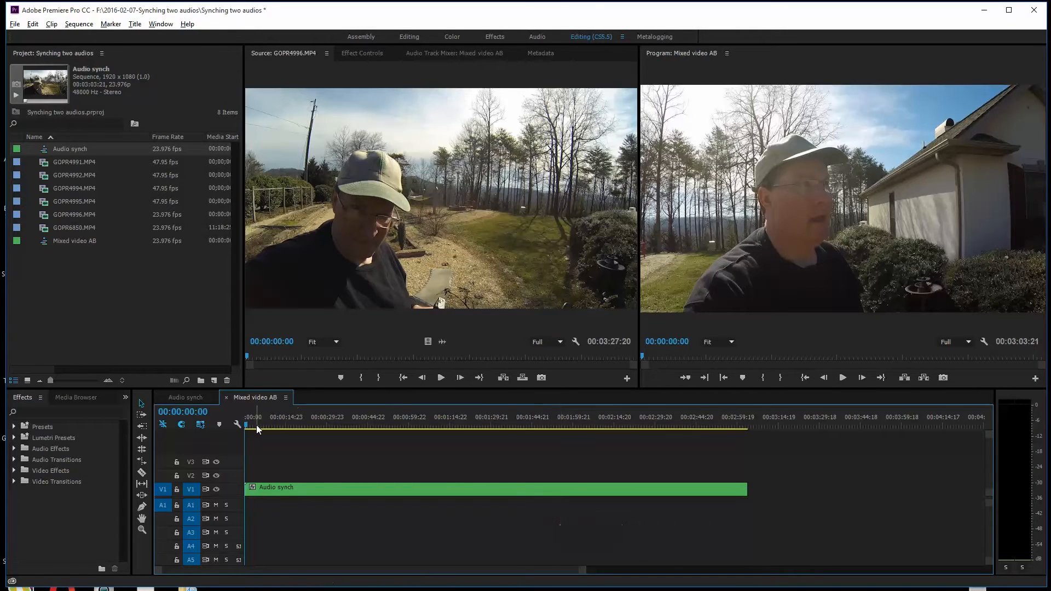
- Paste the copied GOPR6850.MP4 audio at the start of A1 in Mixed video AB and return to the Audio synch sequence
key("space")
left_click_drag(252, 425, 219, 428)
key("ctrl+v")
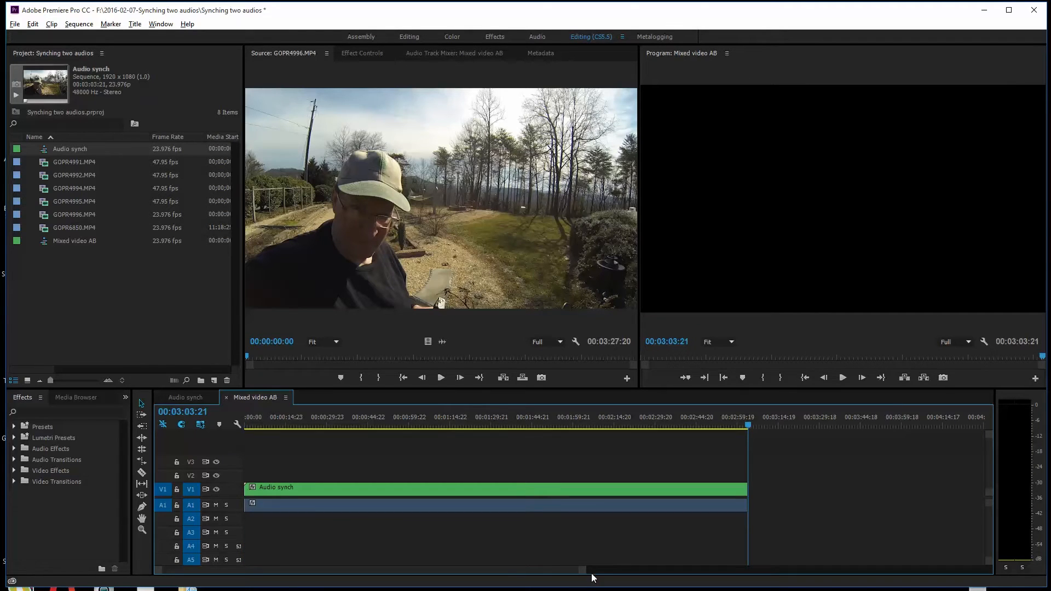
left_click(191, 400)
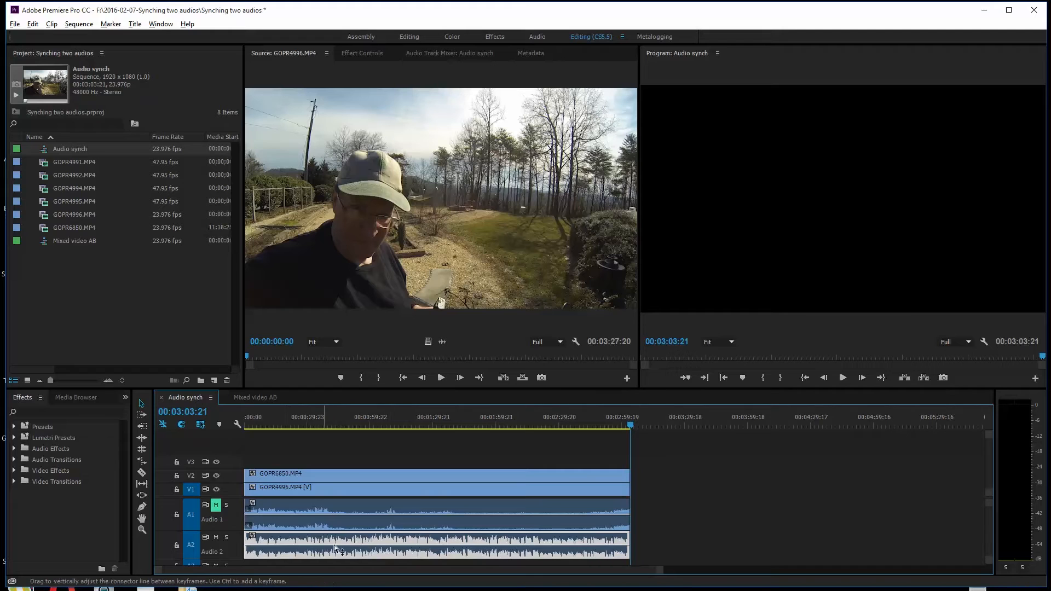
- Return to the Mixed video AB sequence and enable multi-camera on the nested Audio synch clip on V1
left_click(253, 403)
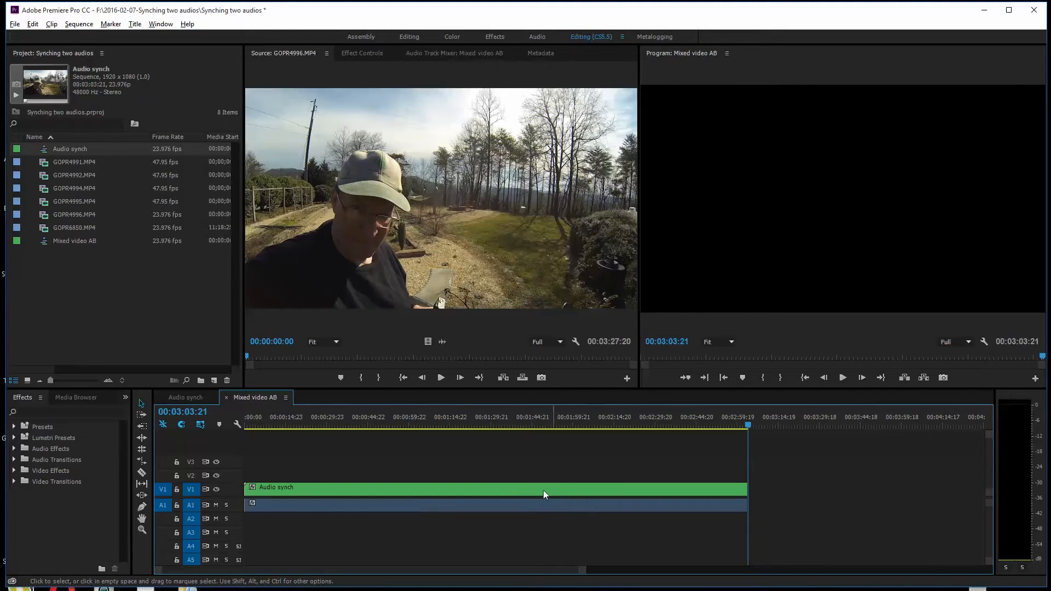
left_click(517, 491)
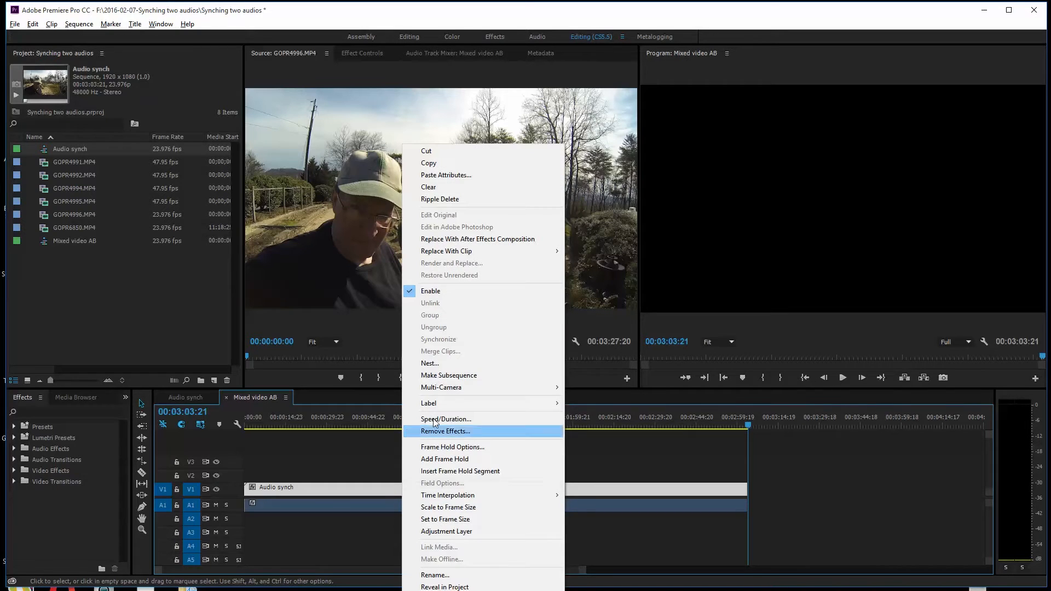
mouse_move(470, 388)
left_click(597, 387)
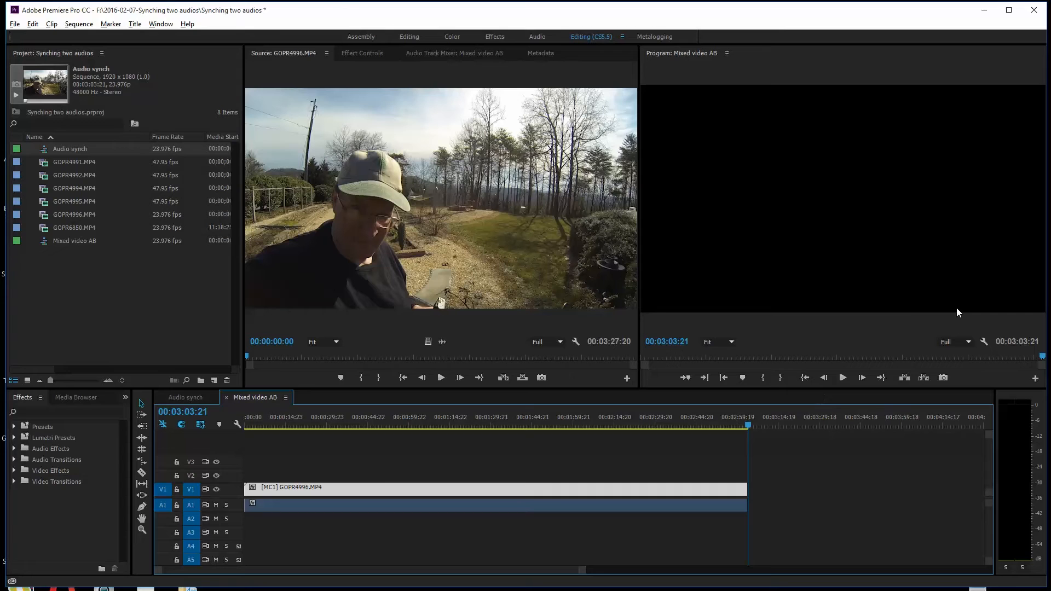
- Set the Program monitor to Multi-Camera display and move the playhead back to the start of Mixed video AB
left_click(983, 340)
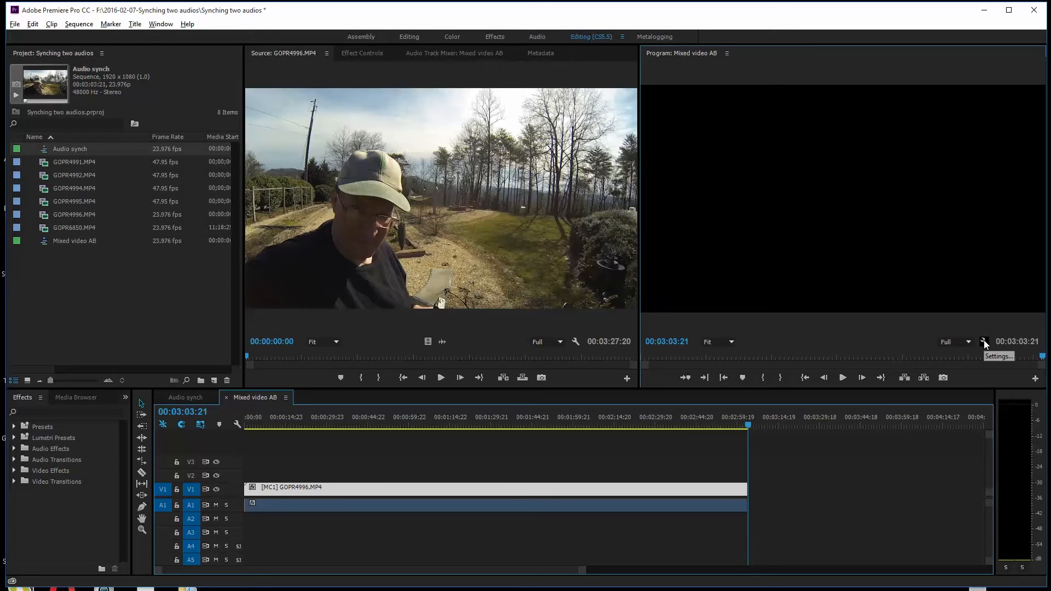
left_click(879, 347)
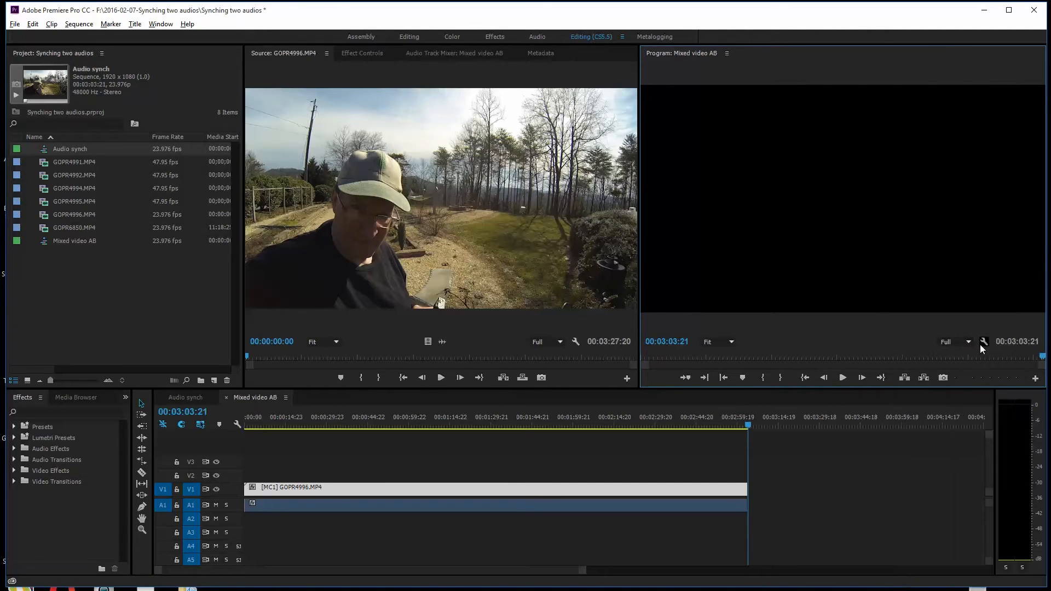
left_click(984, 341)
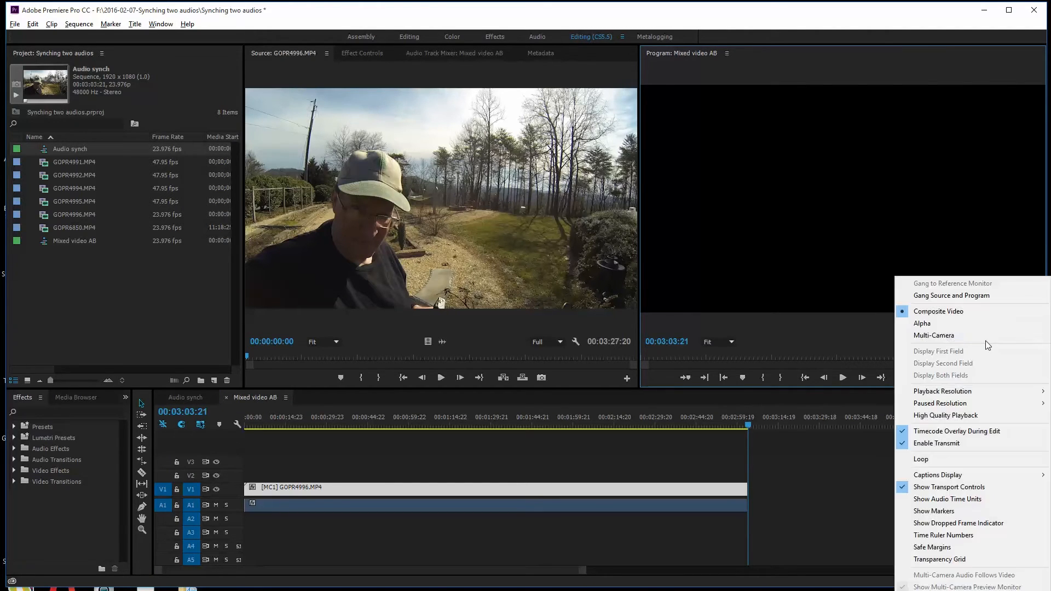
left_click(958, 336)
left_click_drag(750, 431, 621, 431)
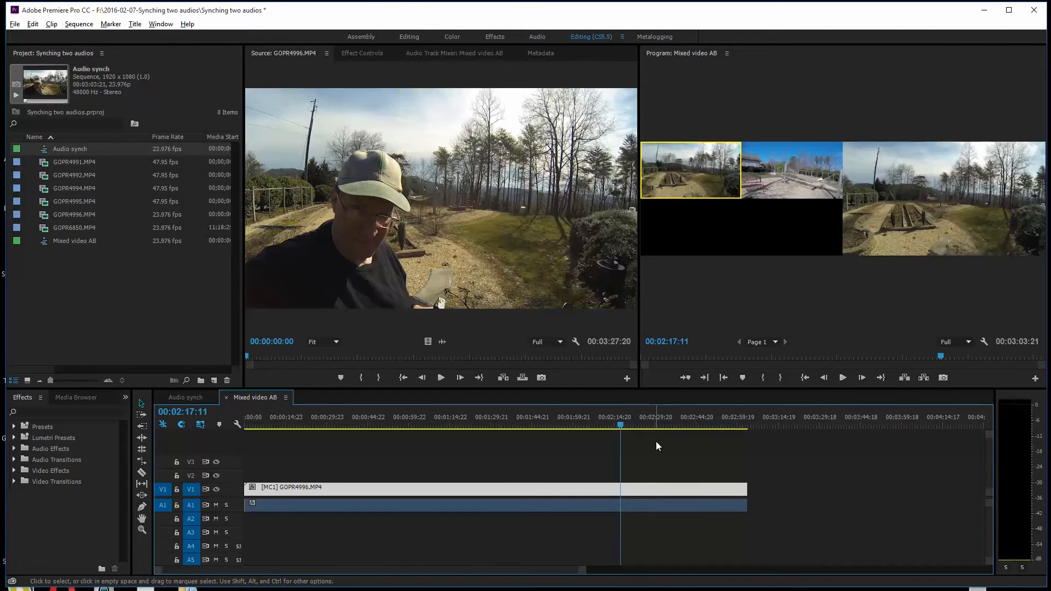
left_click_drag(622, 422, 207, 441)
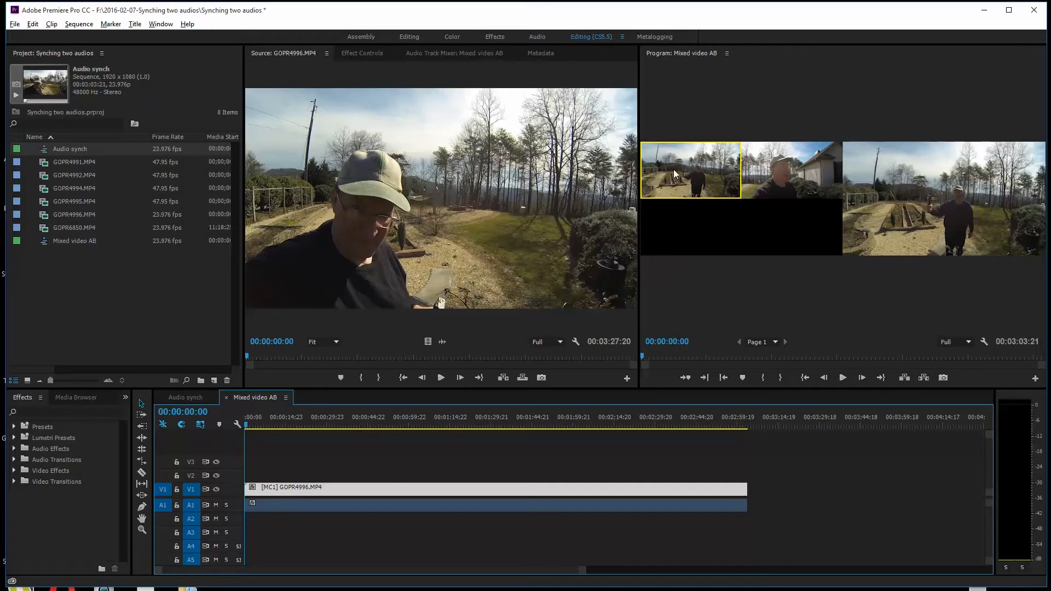
- Play Mixed video AB from the start and cut live between camera 1 and camera 2, widening the Program monitor
left_click(843, 378)
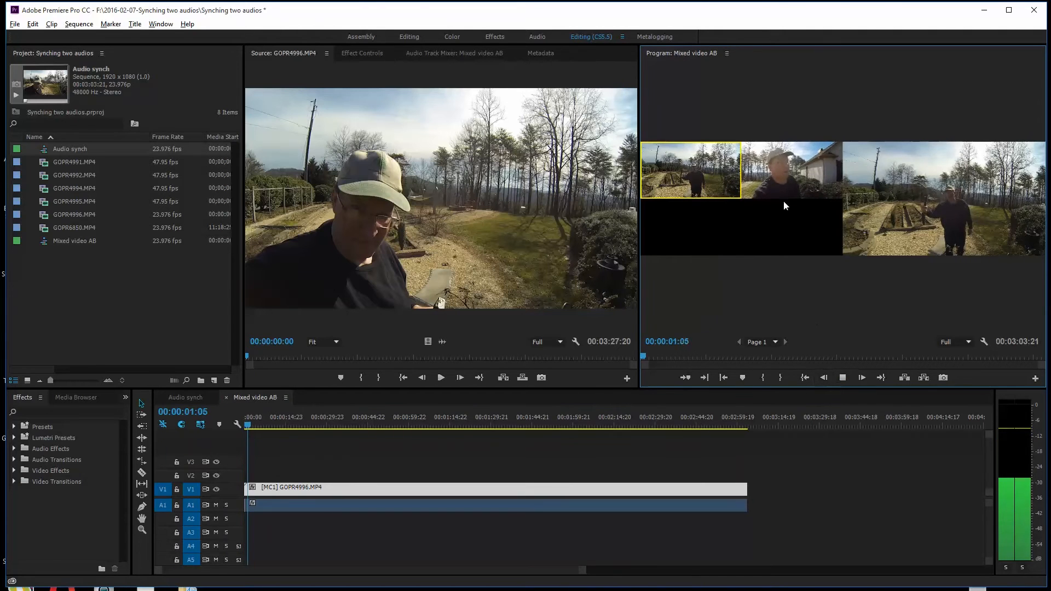
left_click(781, 181)
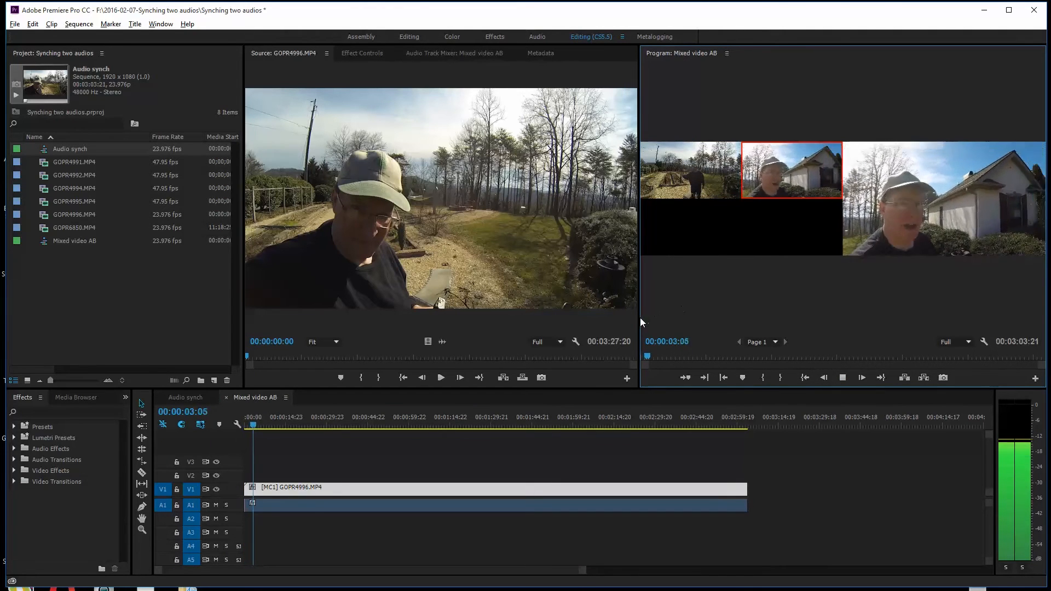
left_click_drag(639, 317, 435, 312)
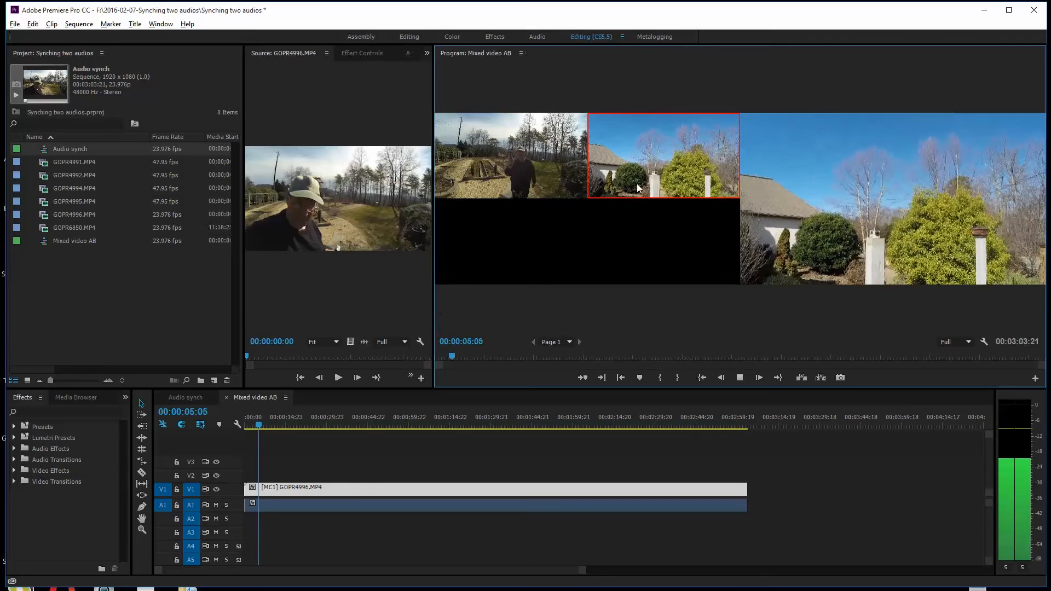
left_click(533, 173)
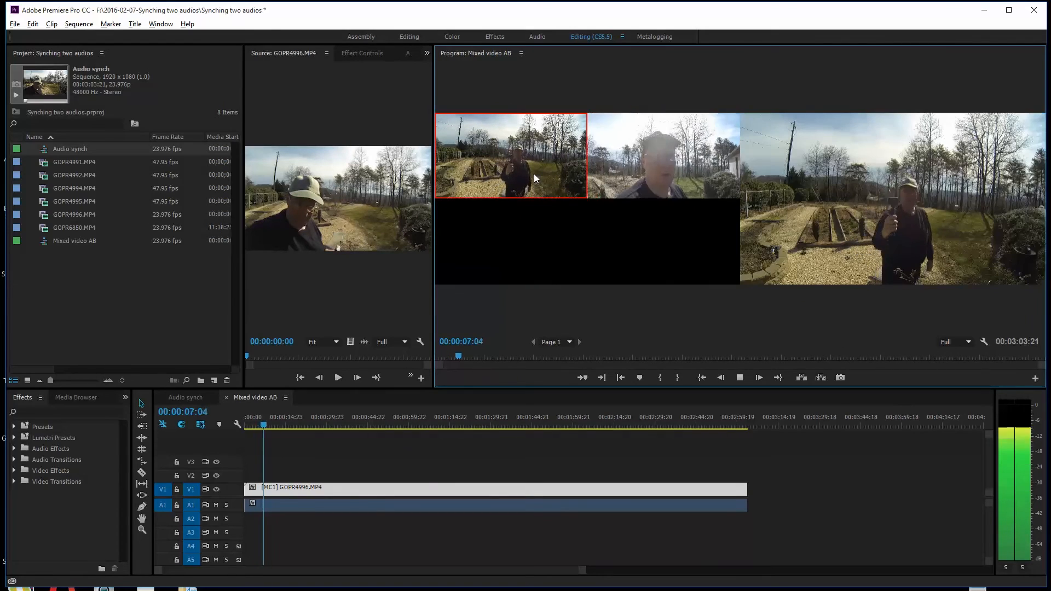
left_click(663, 173)
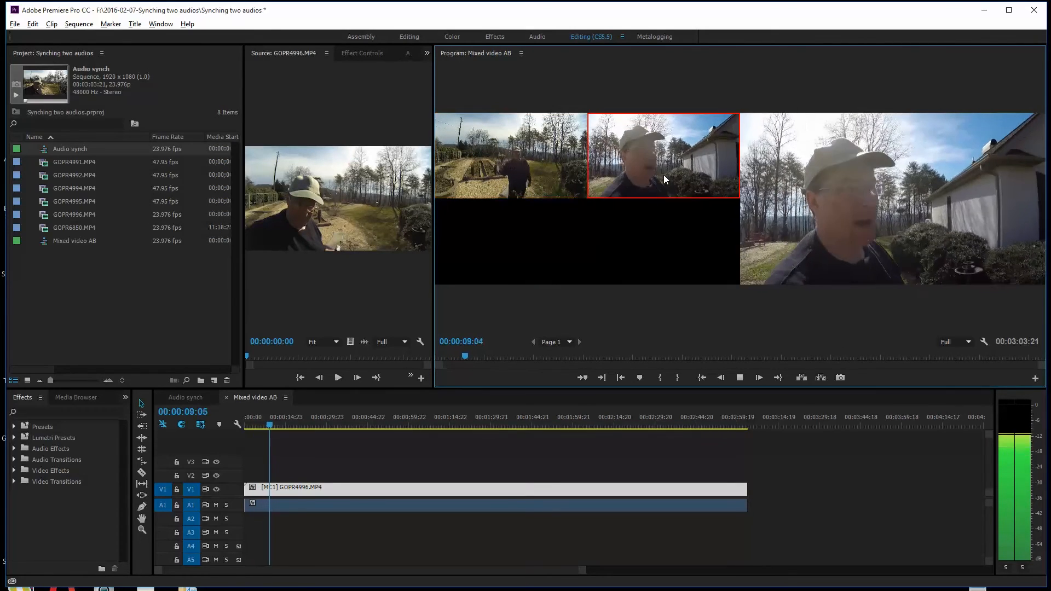
left_click(518, 173)
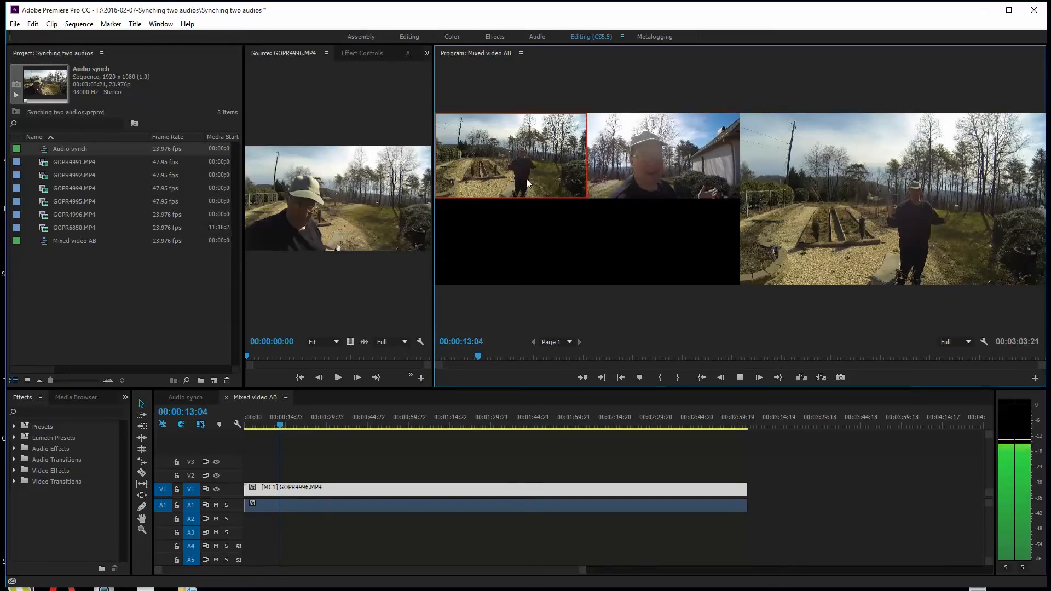
left_click(672, 169)
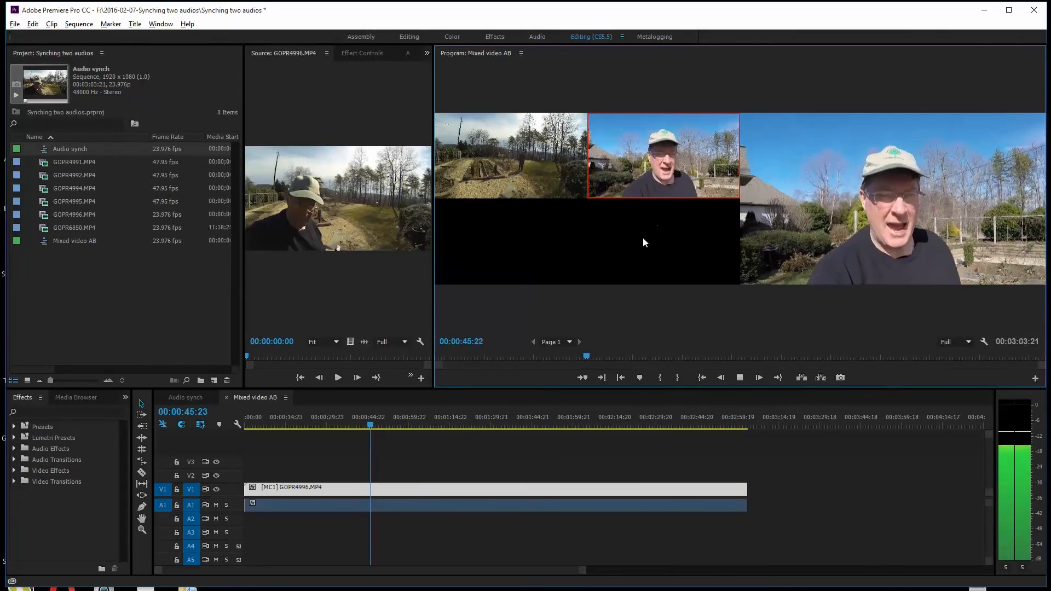
- Maximize the Program monitor, keep cutting between the two cameras until about 00:01:32, and restore the panel layout
key("grave")
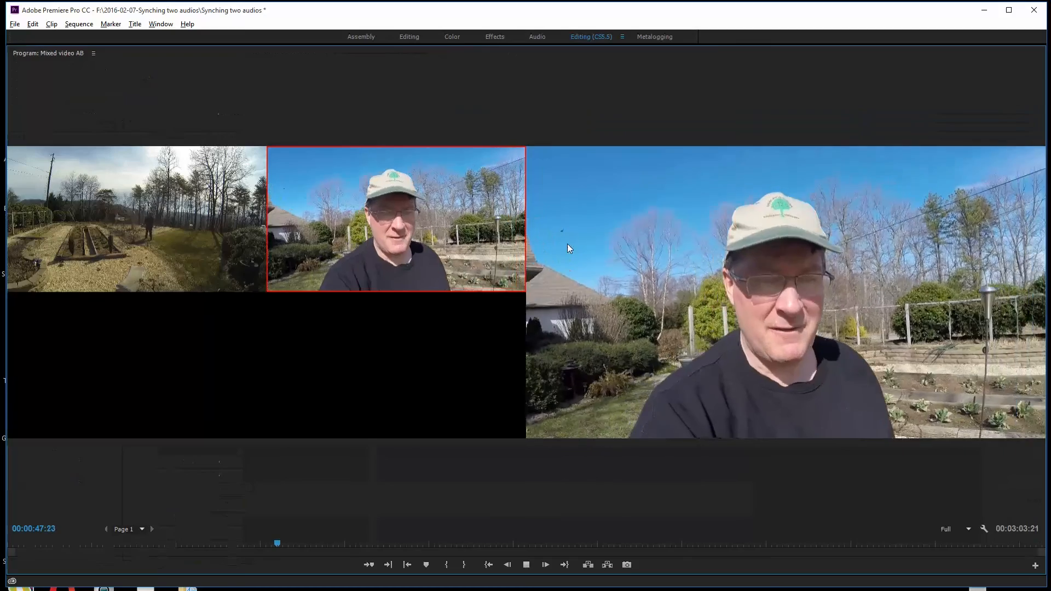
left_click(158, 253)
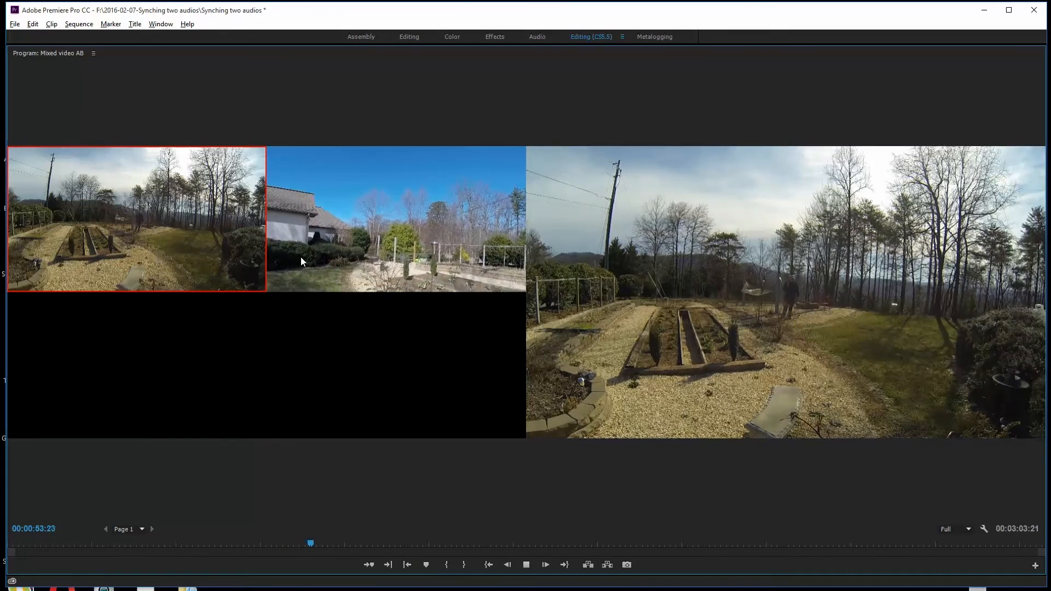
left_click(403, 251)
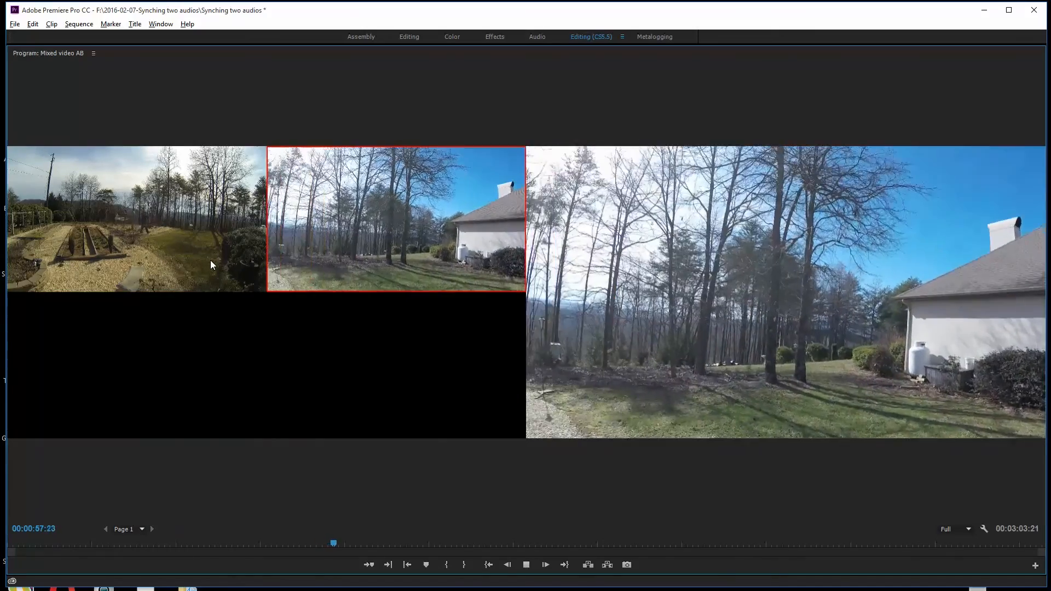
left_click(211, 264)
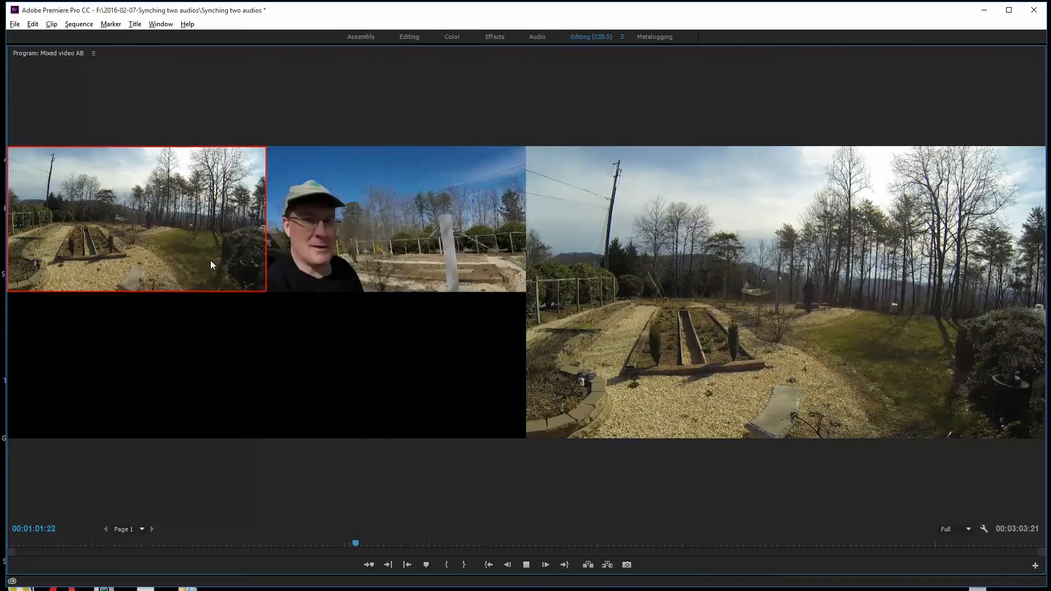
left_click(444, 248)
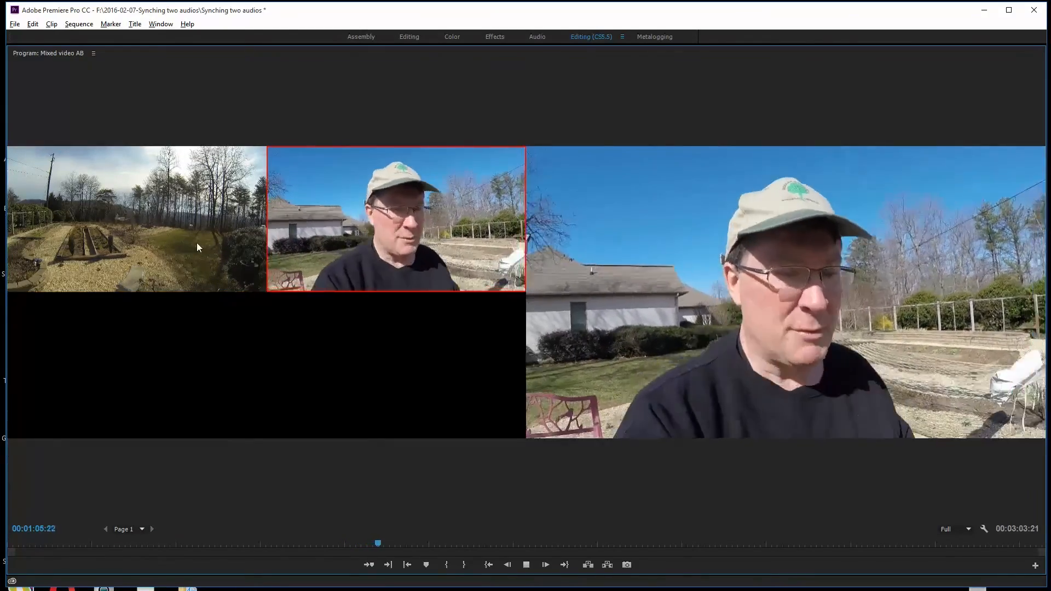
left_click(196, 243)
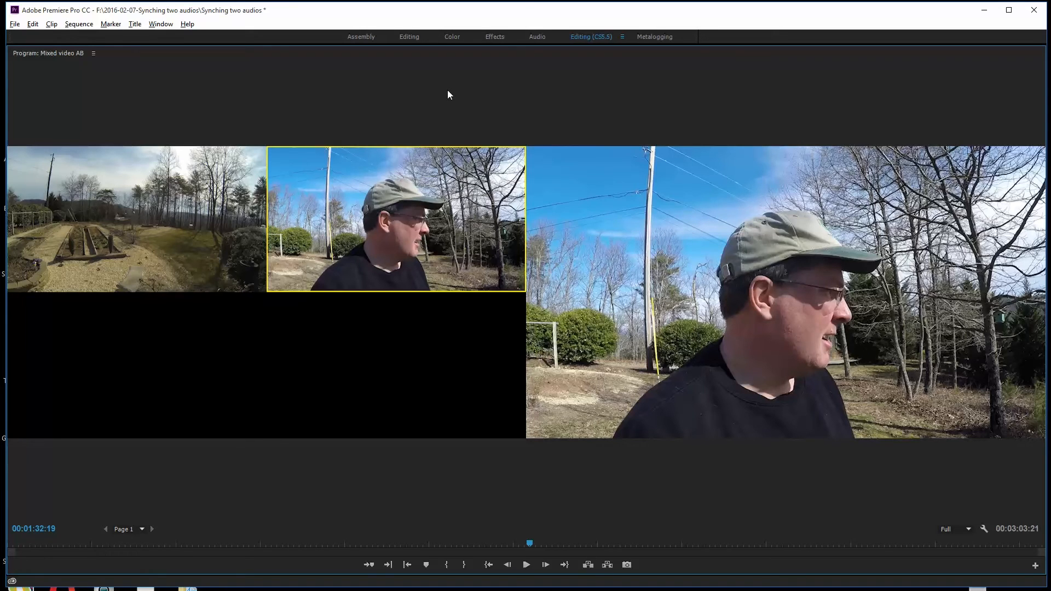
key("grave")
- Maximize and restore the Program, Source and Timeline panels in turn
key("grave")
key("grave")
left_click(353, 281)
key("grave")
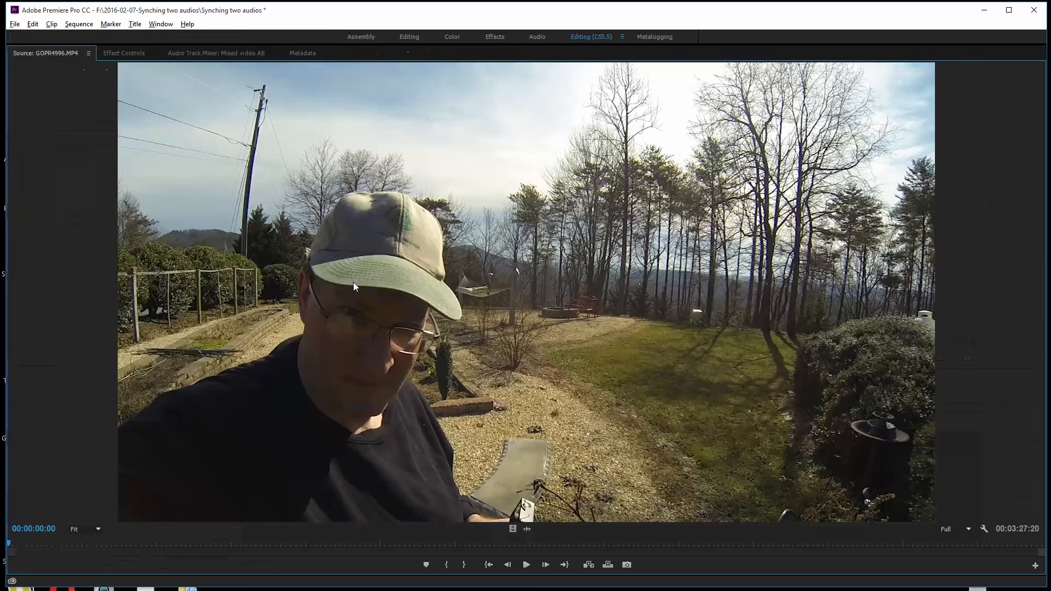
key("grave")
left_click(655, 437)
key("grave")
key("grave")
left_click(675, 257)
key("grave")
key("grave")
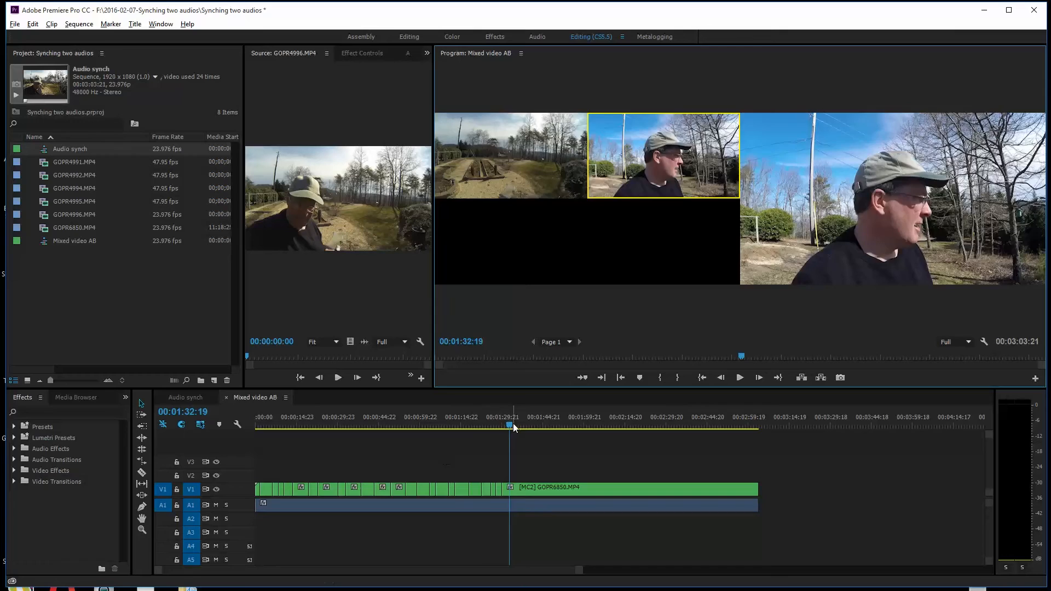
- Play back the recorded camera cuts in Mixed video AB from about 00:00:52 to 00:00:58
left_click_drag(514, 422, 400, 443)
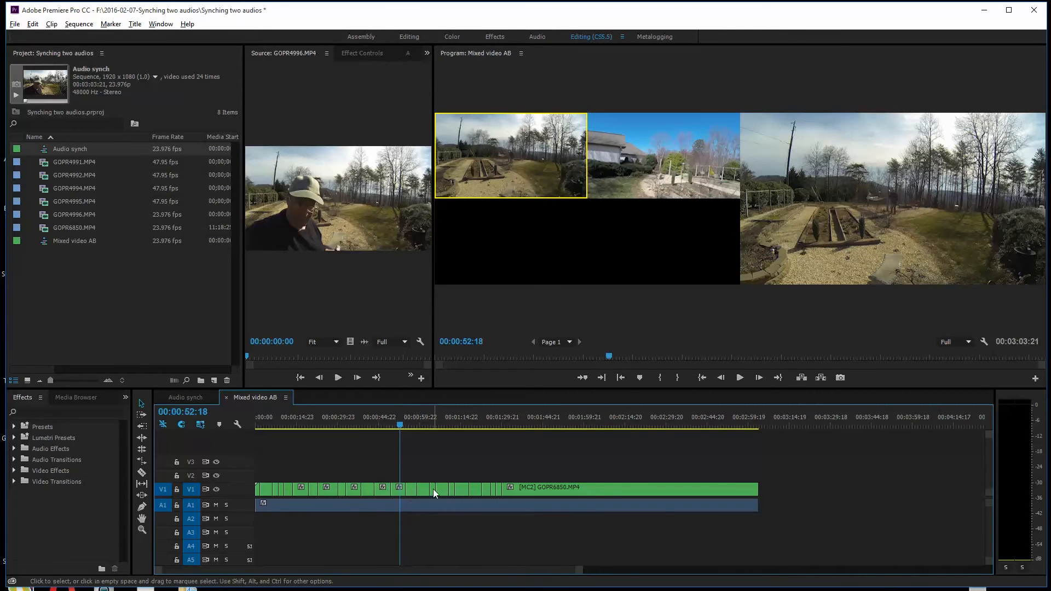
key("space")
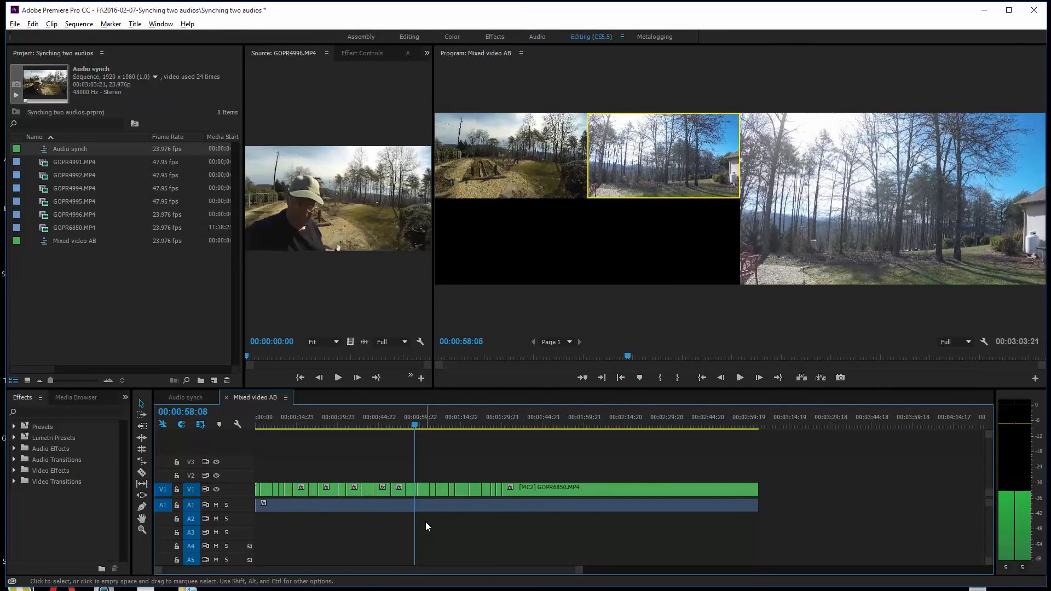
key("space")
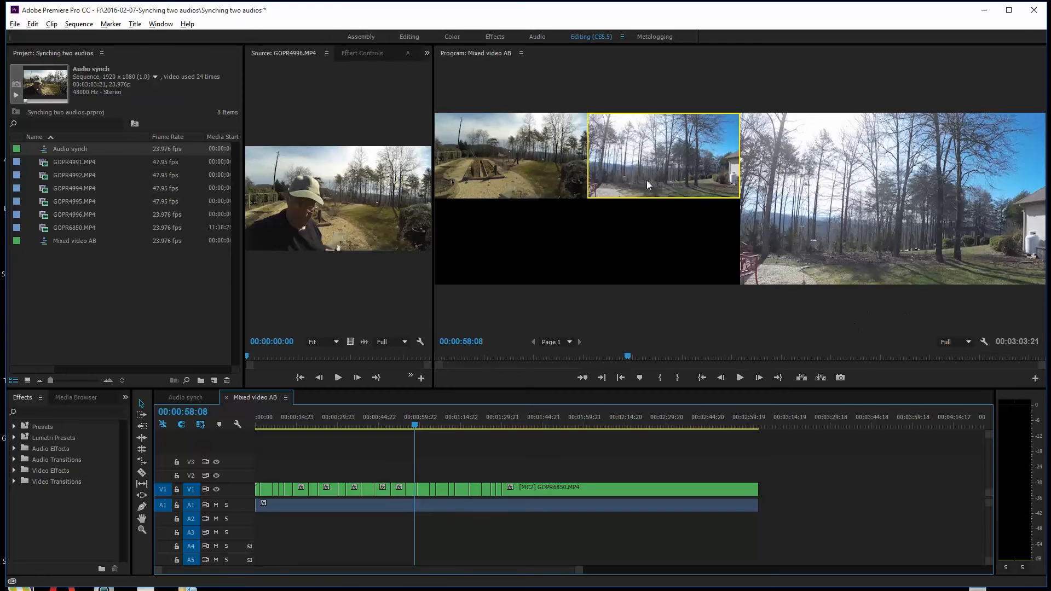
- Switch the Program monitor to Composite Video, maximize it, and play the mixed edit from about 00:00:06 to 00:00:12
left_click(984, 341)
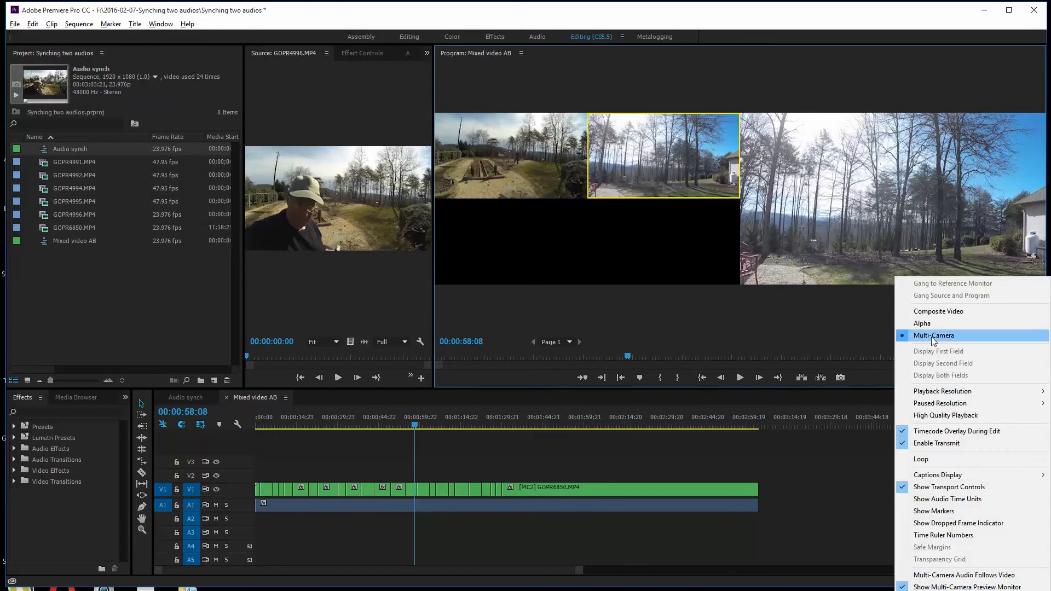
left_click(931, 312)
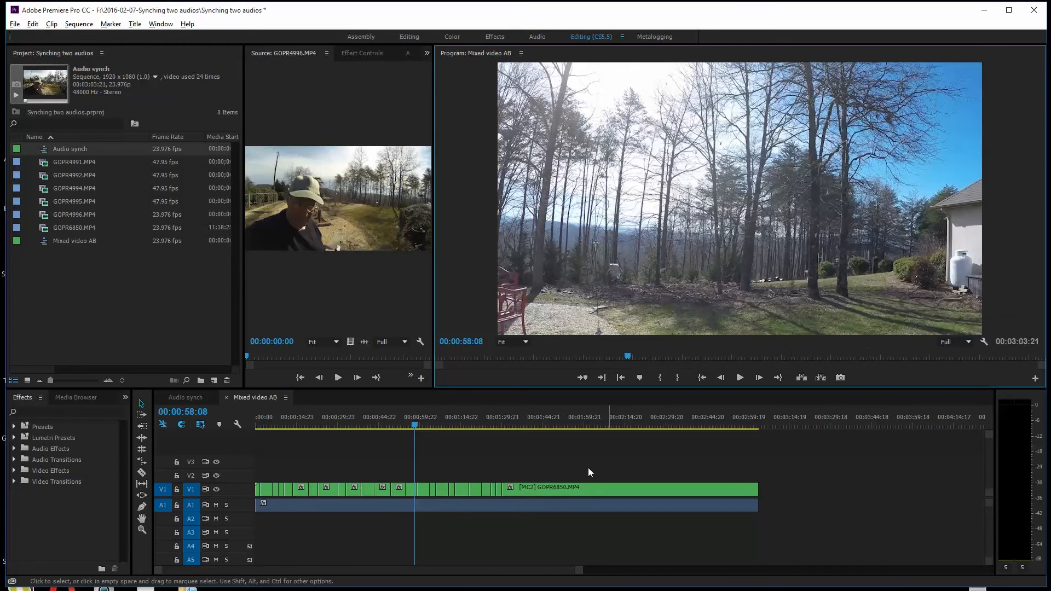
left_click_drag(413, 420, 272, 448)
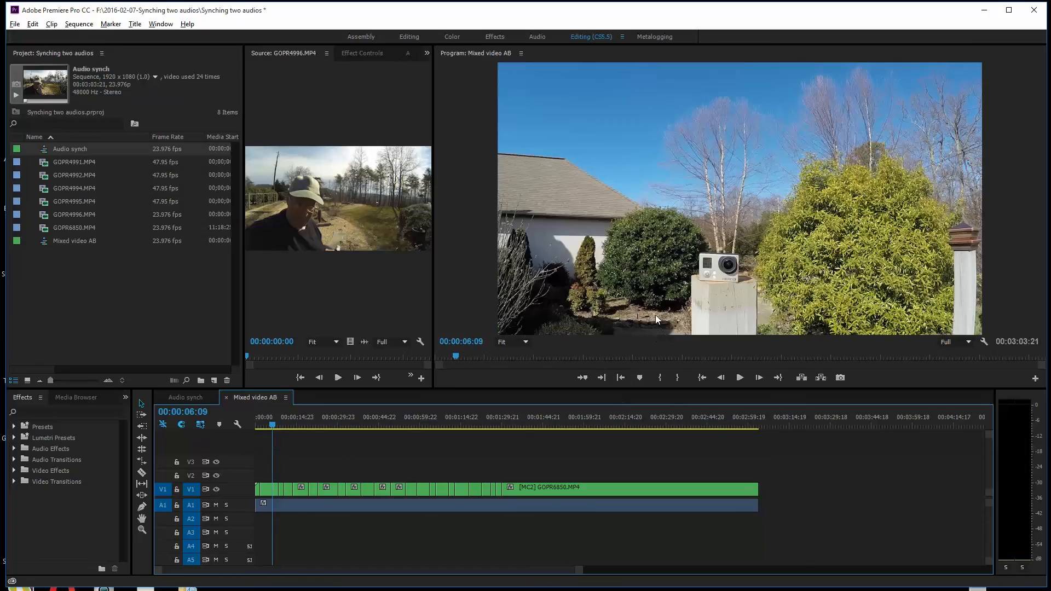
key("grave")
left_click(526, 564)
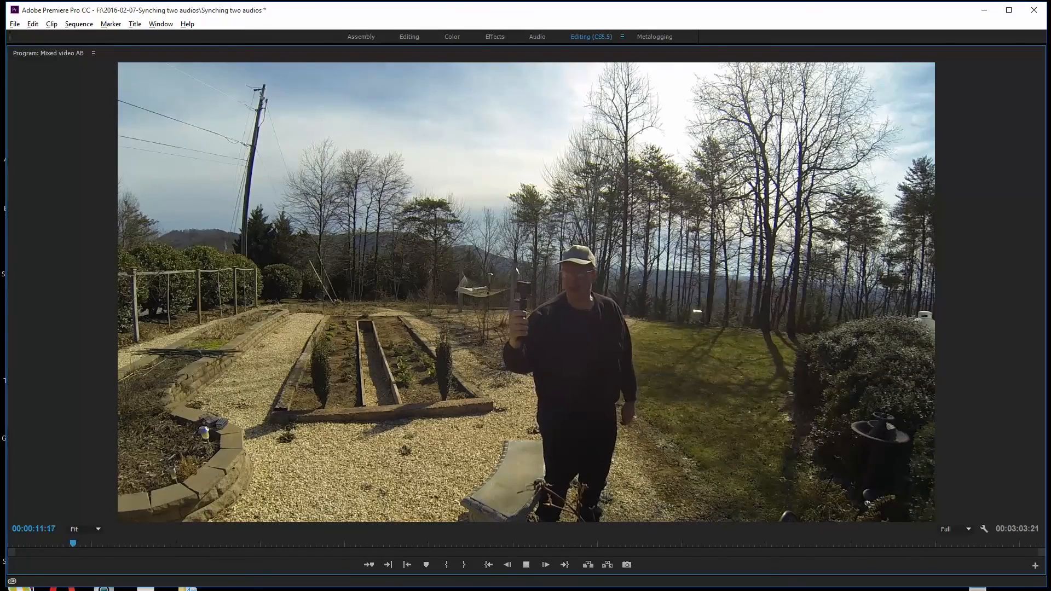
key("space")
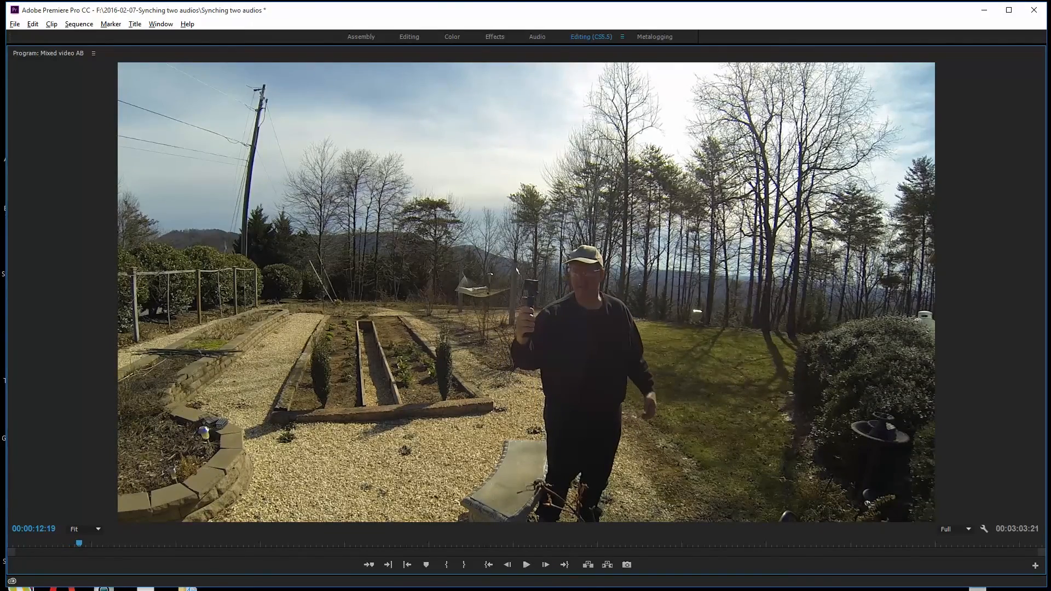